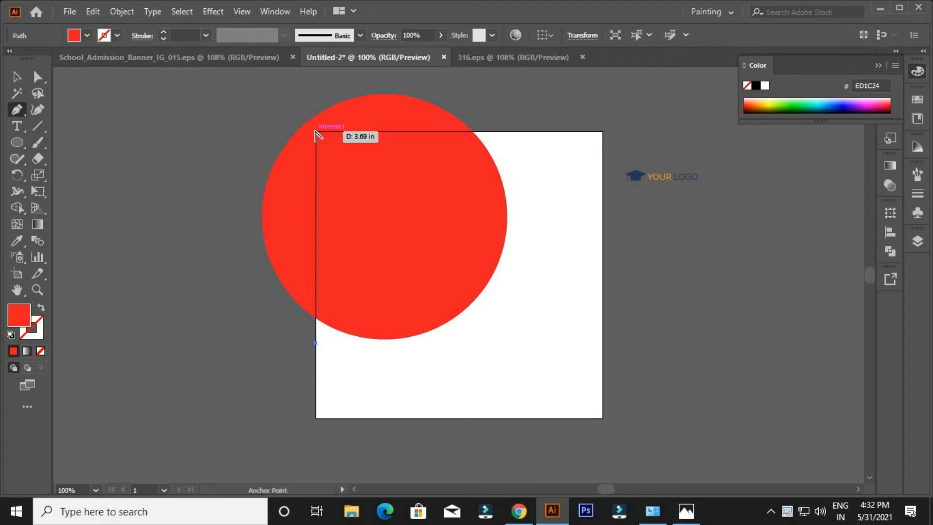
click(315, 130)
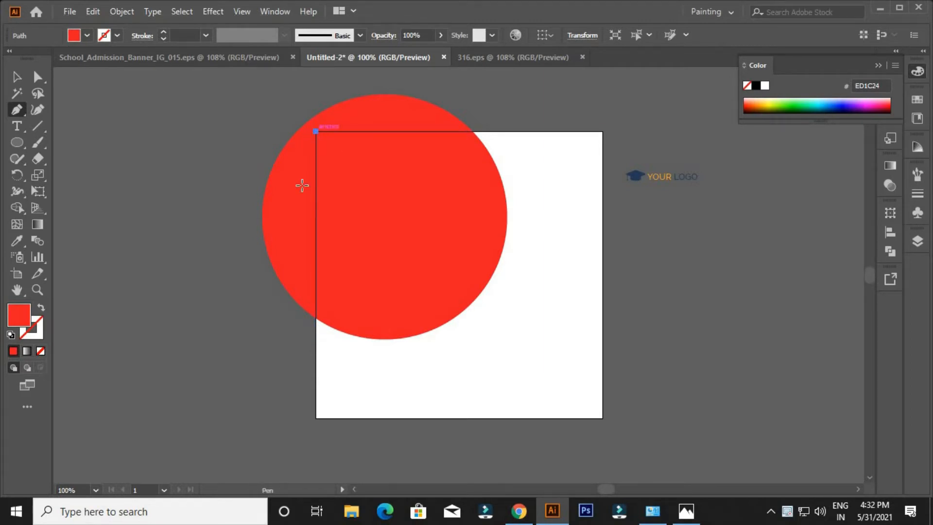
key(ctrl+z)
key(ctrl+z)
Draw a closed L-shaped path with the Pen tool along the artboard's top-left corner, covering the parts of the circle outside the artboard.
click(316, 346)
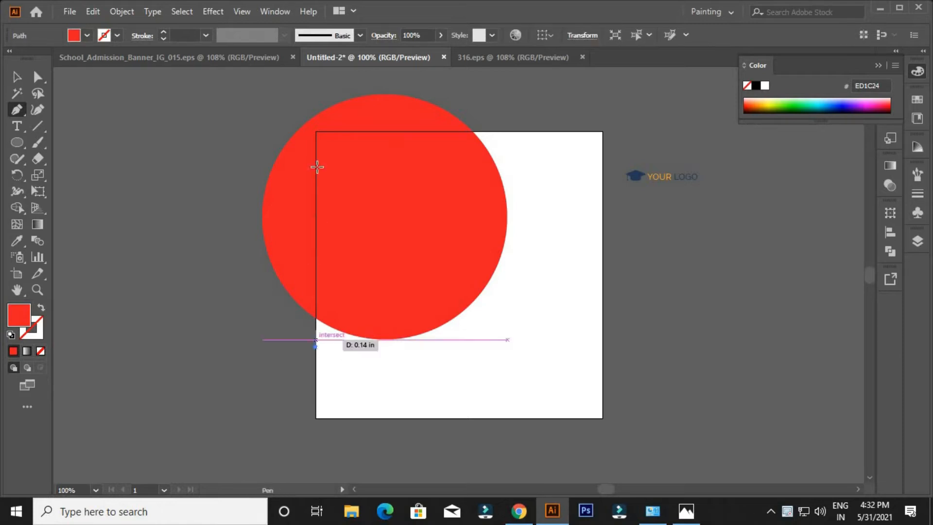
click(316, 130)
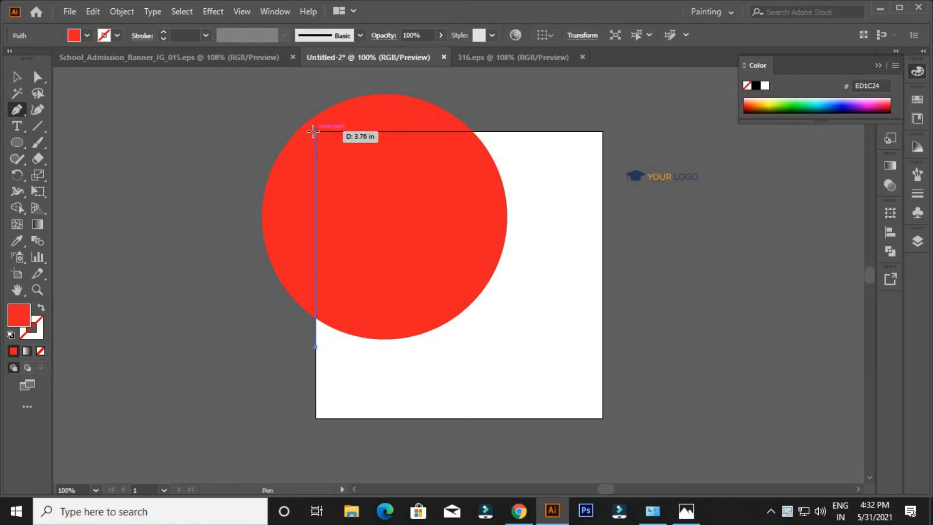
click(478, 132)
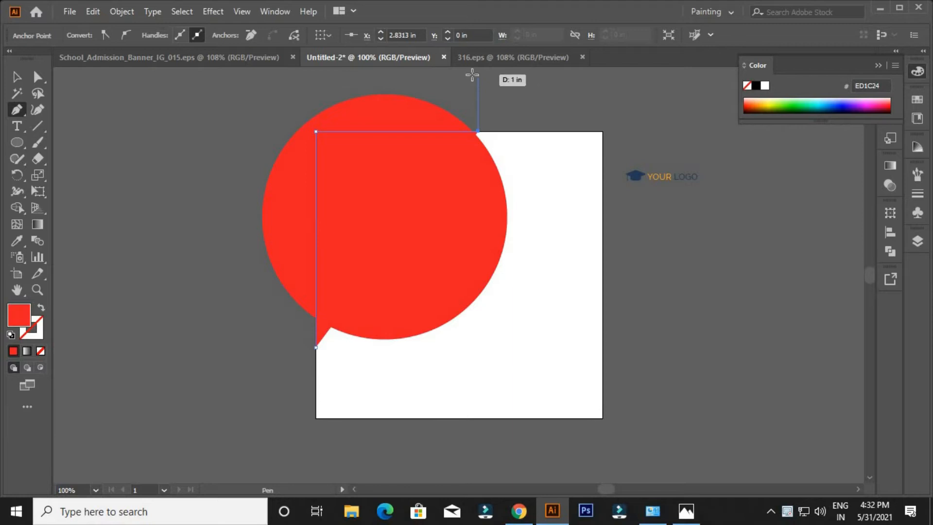
click(476, 76)
scroll(437, 83, up, 1)
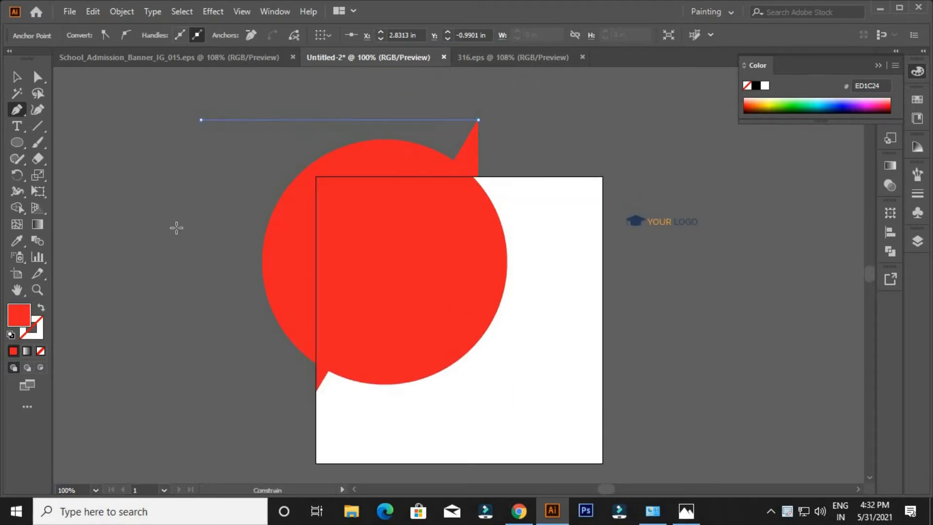
click(201, 119)
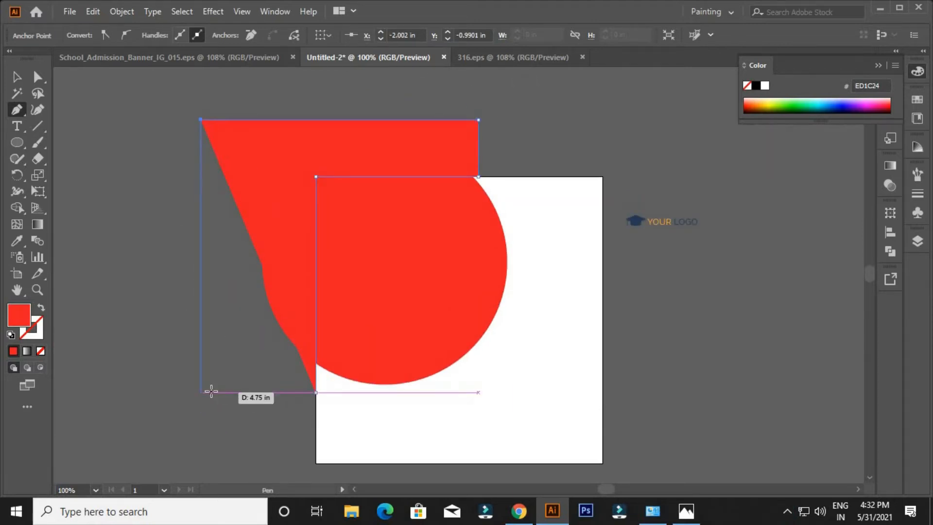
click(201, 398)
click(315, 392)
click(17, 78)
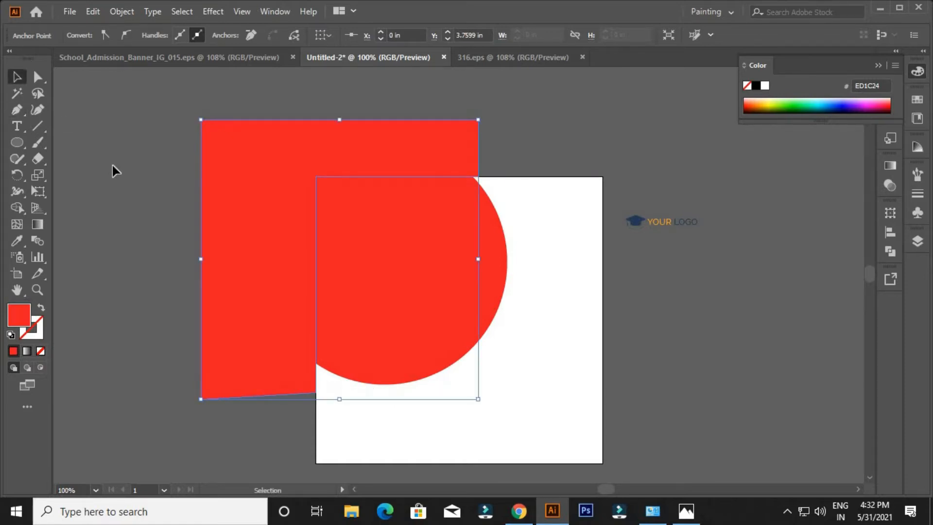
click(115, 171)
Trim the red circle to the artboard's top and left edges by removing the overlapping L-shaped region with Shape Builder.
click(302, 159)
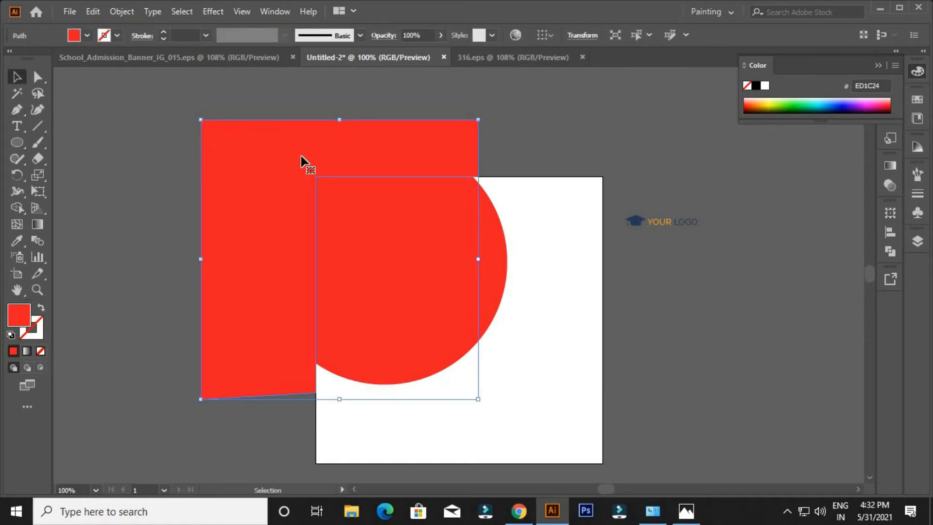
click(310, 104)
drag(455, 321, 455, 321)
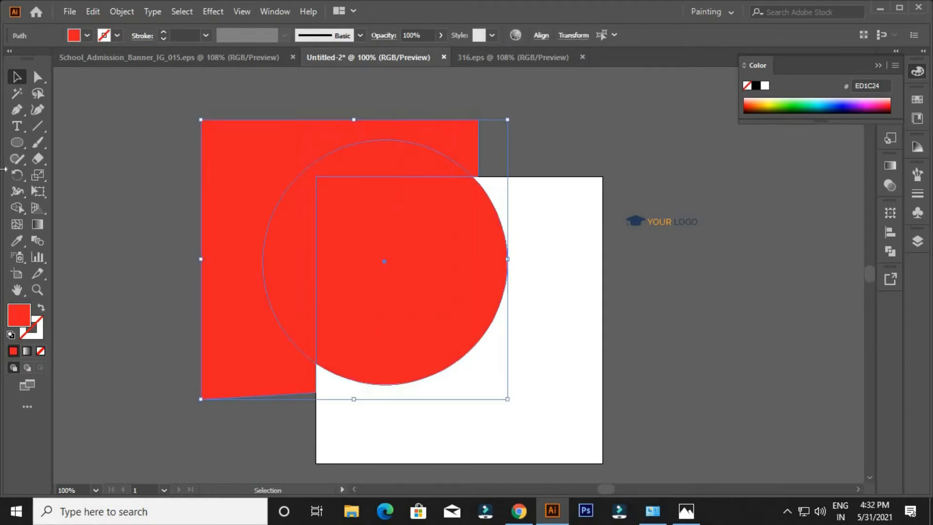
click(18, 207)
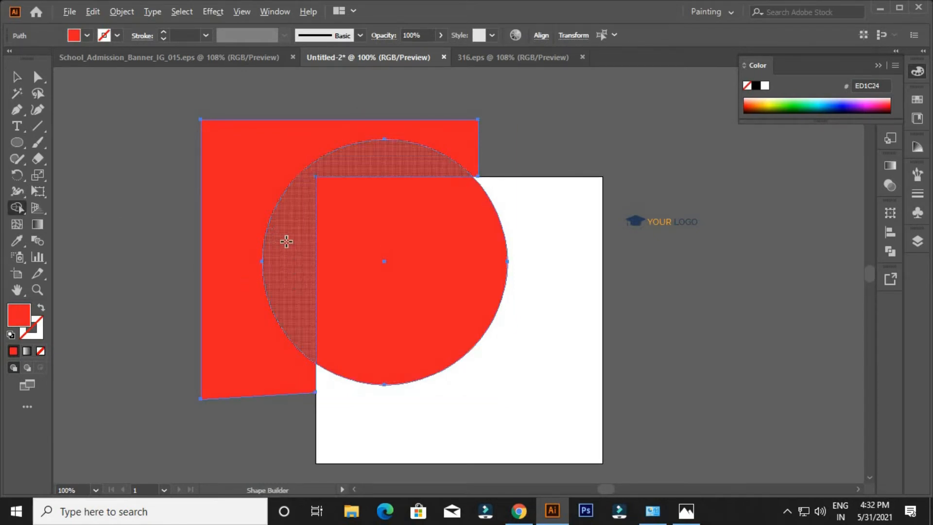
alt+click(232, 183)
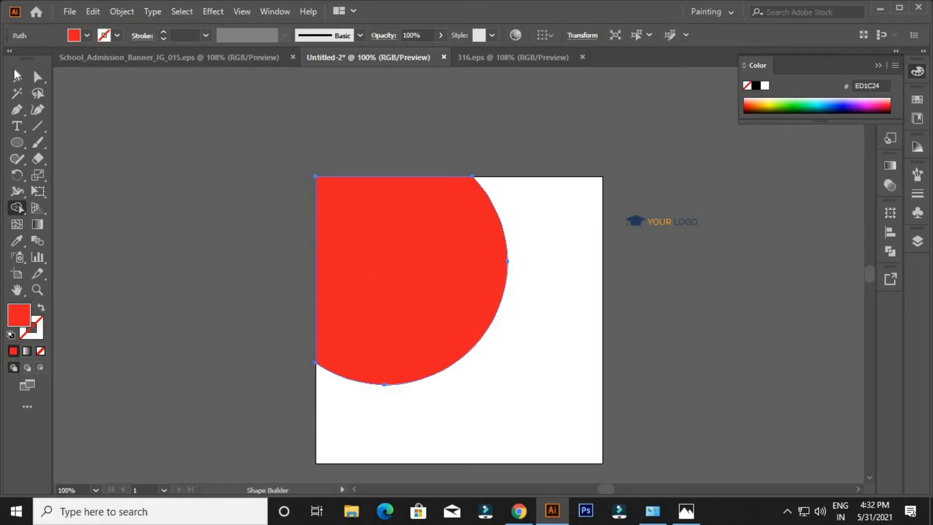
click(14, 79)
click(190, 271)
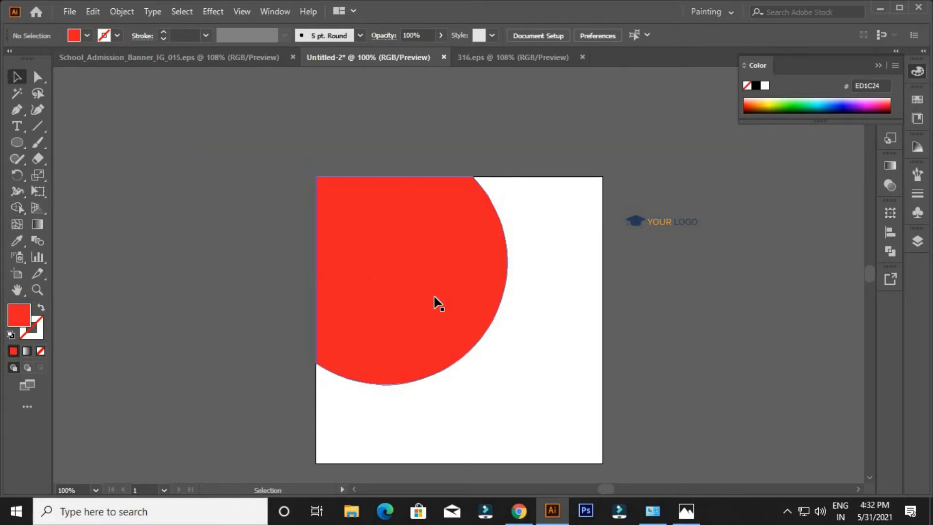
Place a black copy of the trimmed red circle slightly to its lower right, one level behind it.
drag(437, 304, 443, 303)
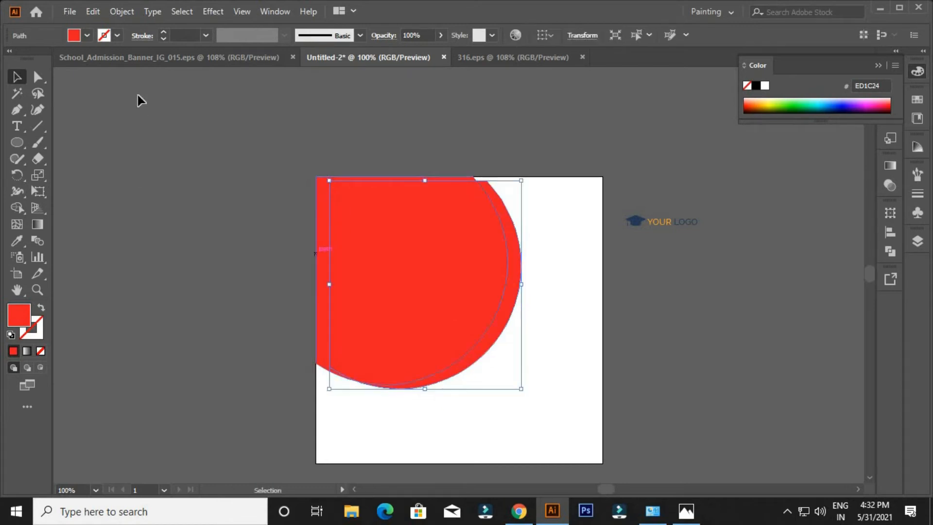
click(87, 35)
click(37, 58)
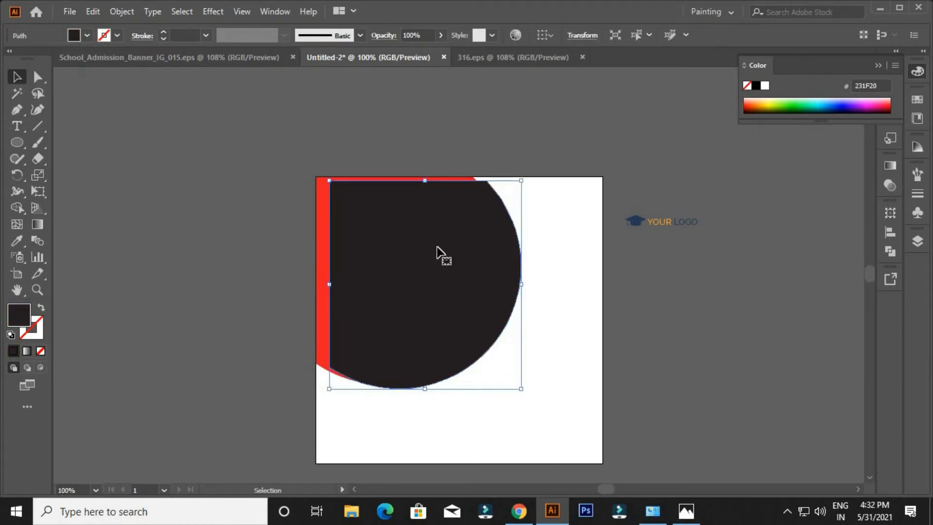
right_click(437, 253)
mouse_move(539, 426)
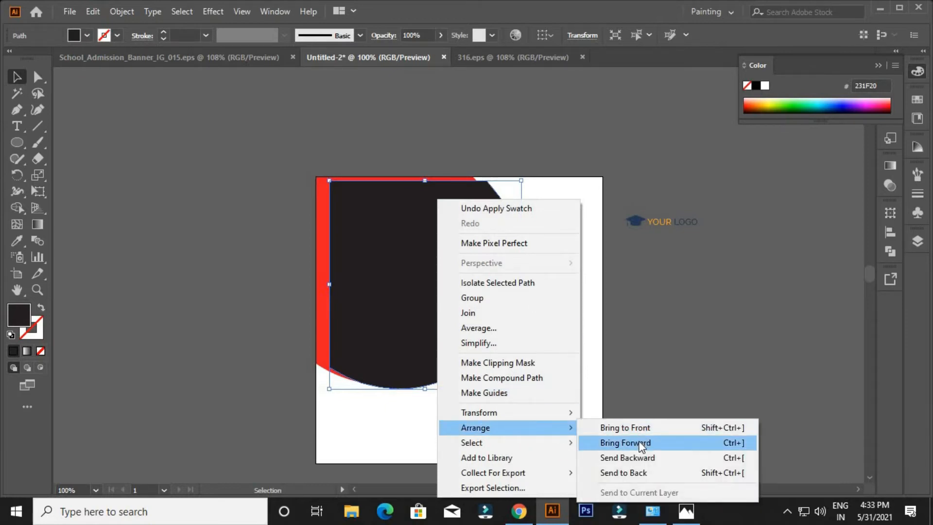
click(607, 459)
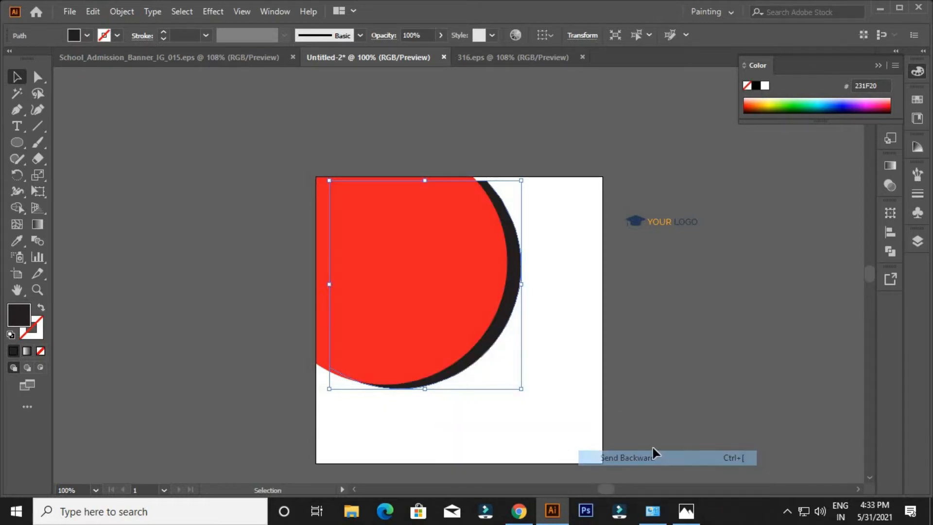
Stretch the black copy to the artboard's top and left edges and slightly downward to form a border around the red circle.
drag(424, 181, 426, 176)
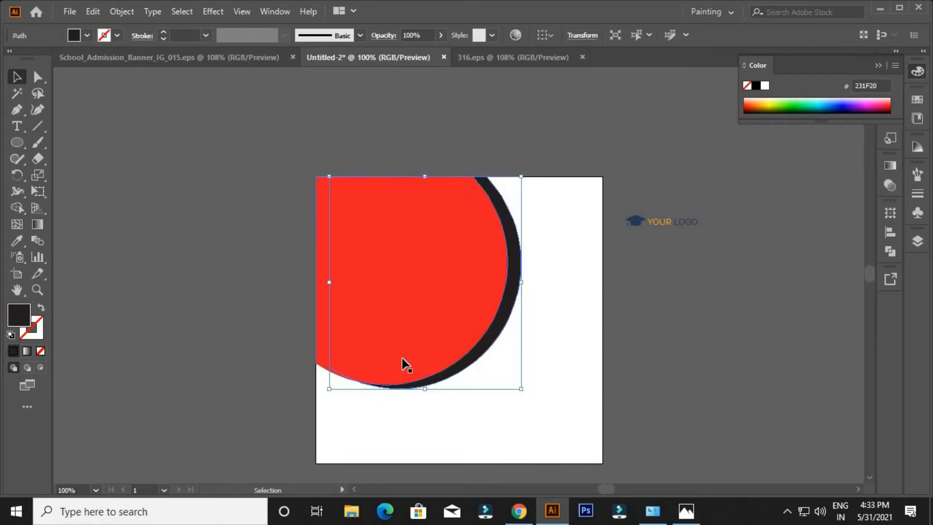
drag(425, 389, 424, 396)
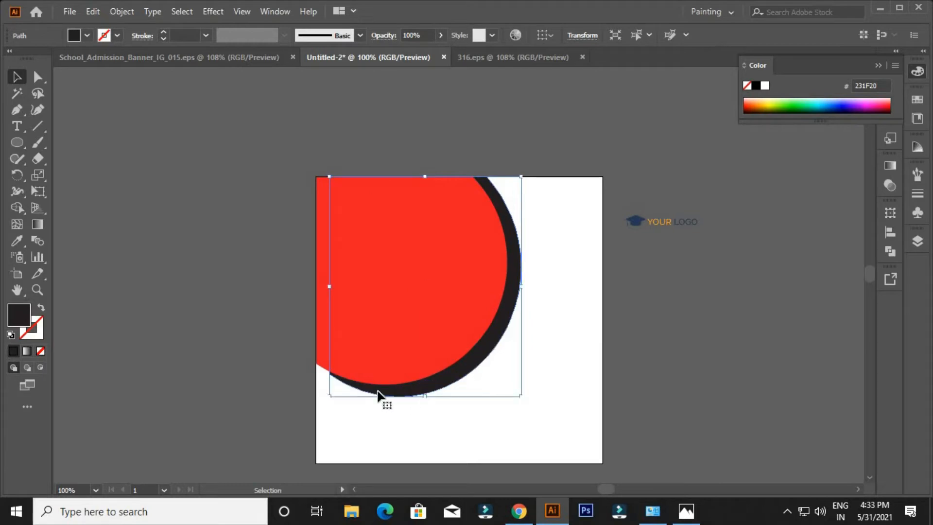
drag(329, 288, 316, 288)
click(212, 277)
scroll(645, 371, down, 3)
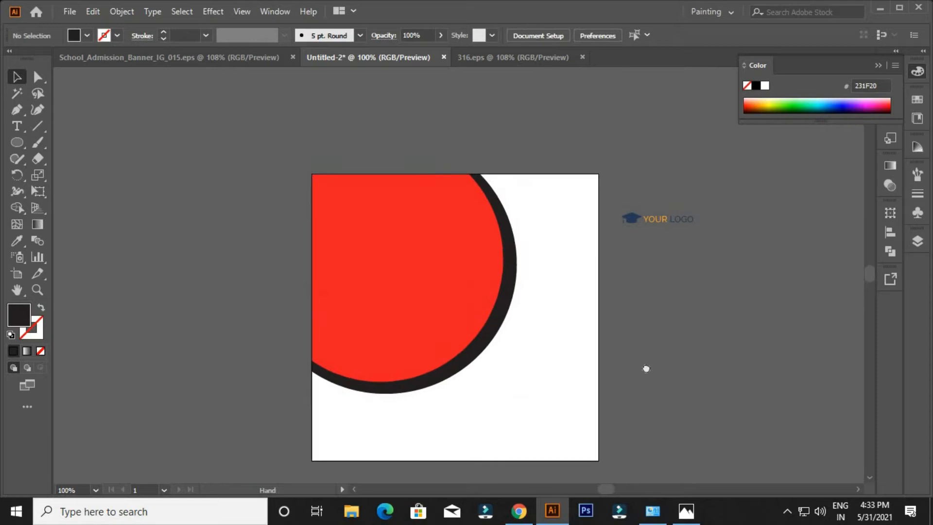
scroll(648, 304, up, 2)
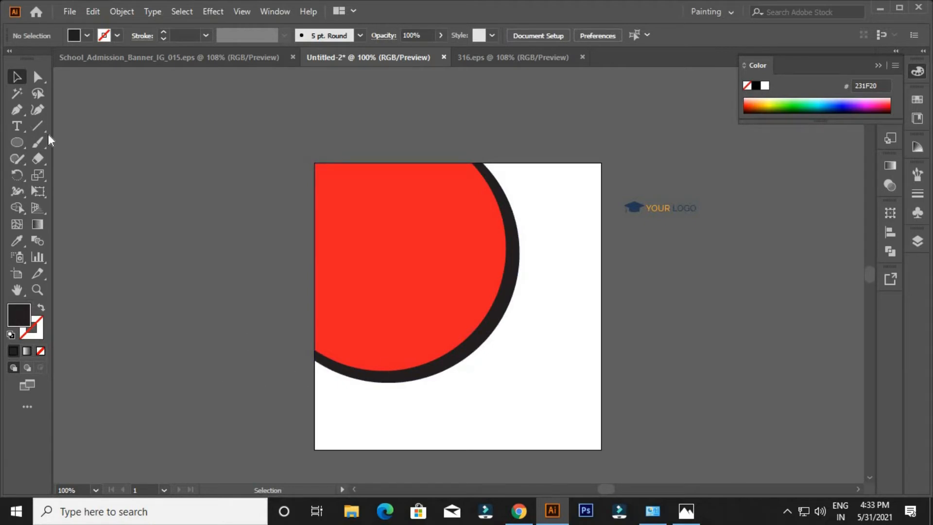
Draw a closed Pen shape over the lower artboard, its top curving from about 2.26 in down the left edge to about 1.47 in down the right.
click(14, 111)
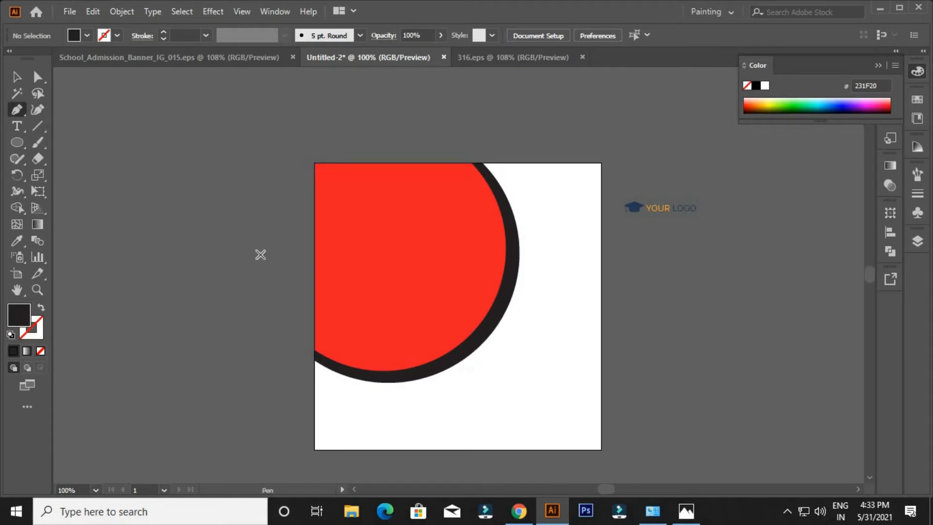
click(313, 292)
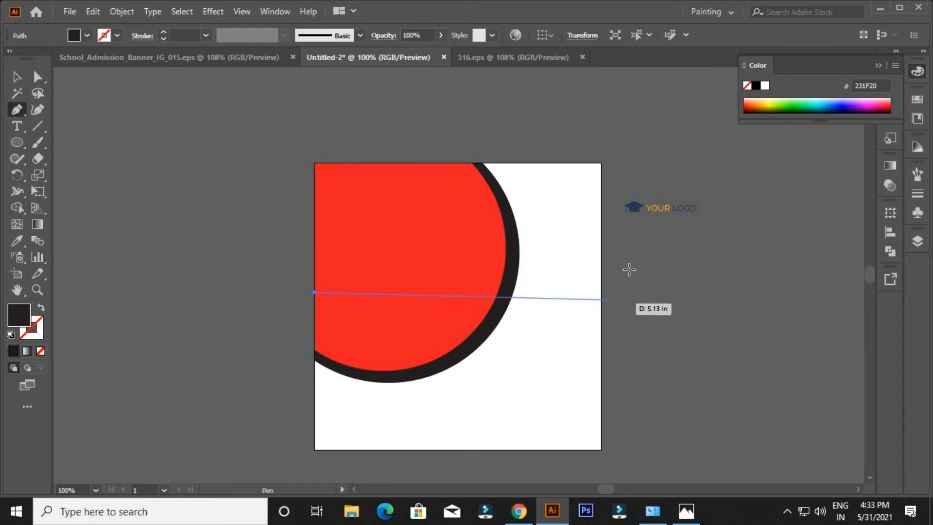
drag(602, 248, 670, 294)
click(602, 248)
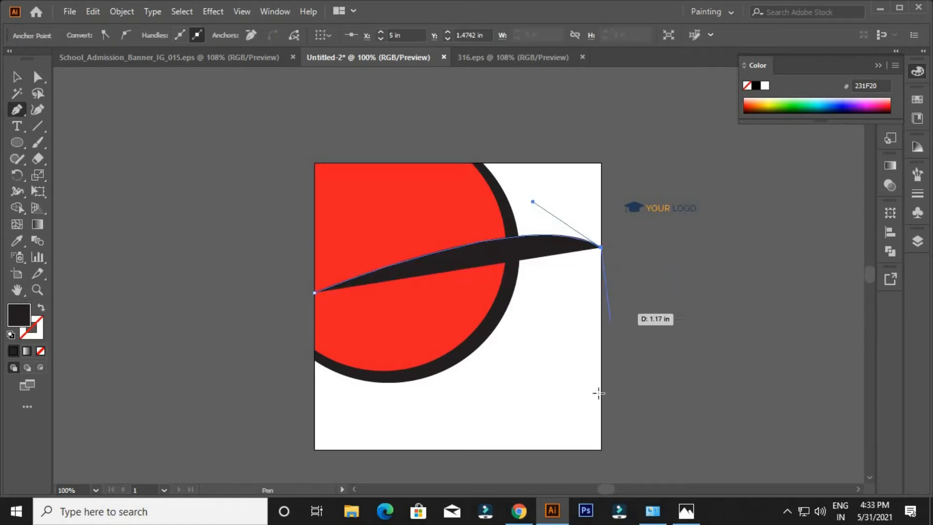
click(601, 448)
click(315, 449)
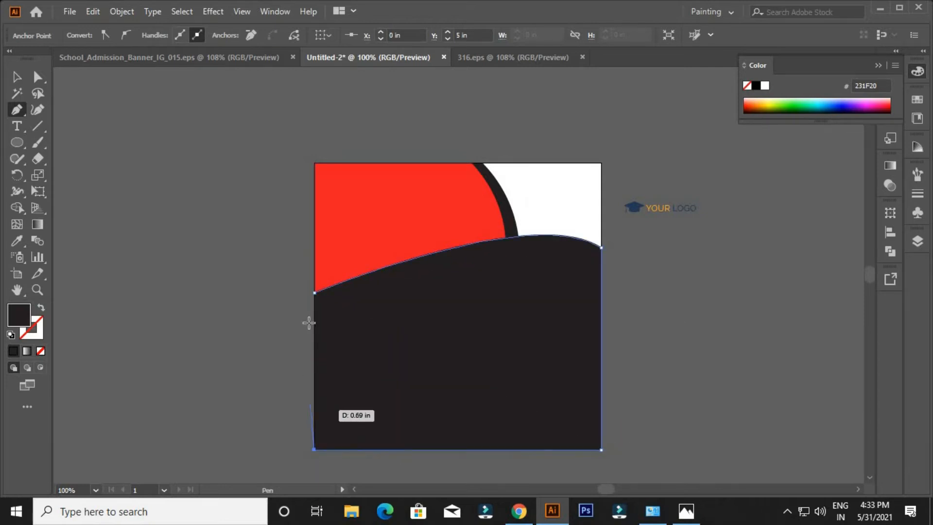
click(314, 293)
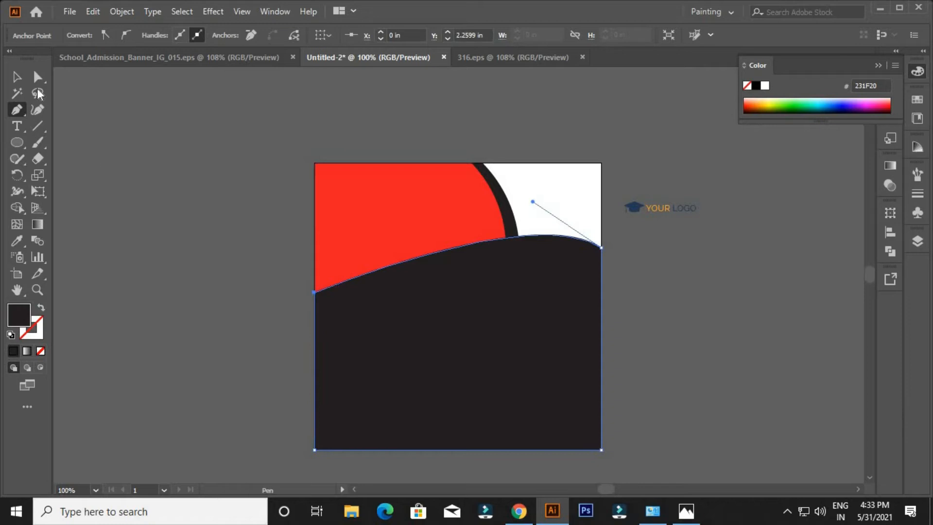
click(17, 76)
click(157, 229)
Fill the curved lower shape with the dark navy gradient swatch.
click(510, 412)
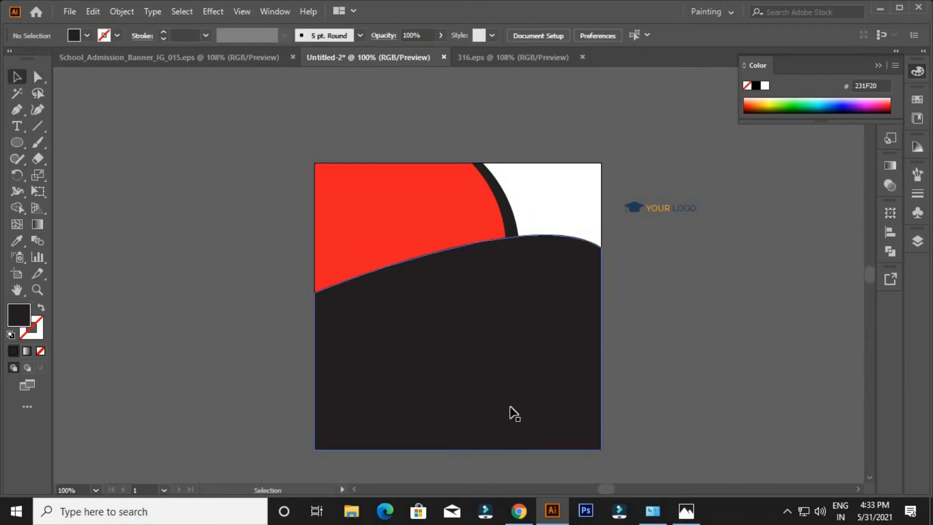
click(86, 36)
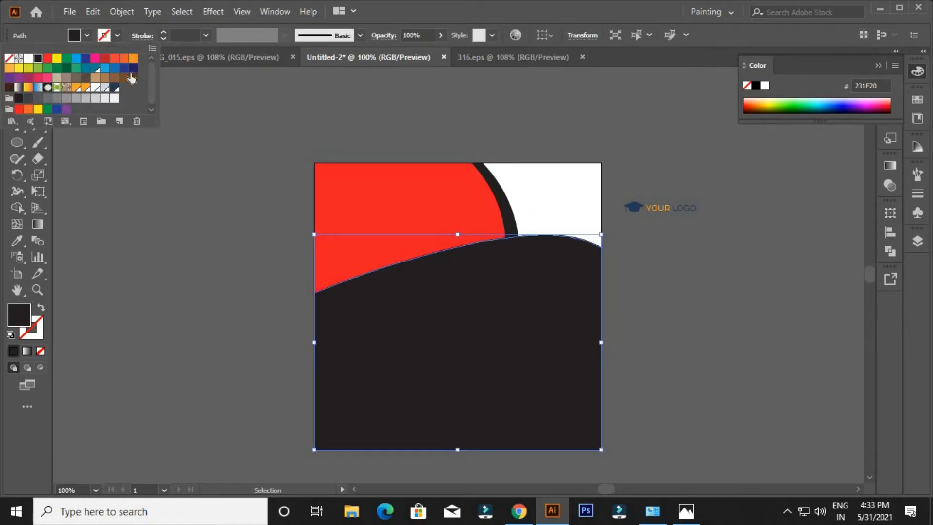
click(115, 88)
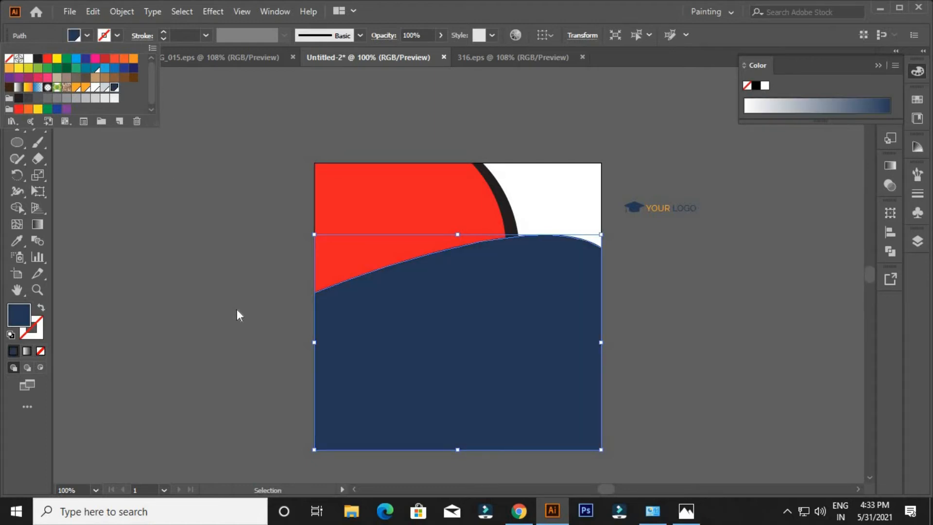
click(240, 312)
Send the navy shape backward behind the red circle and its black border.
click(480, 357)
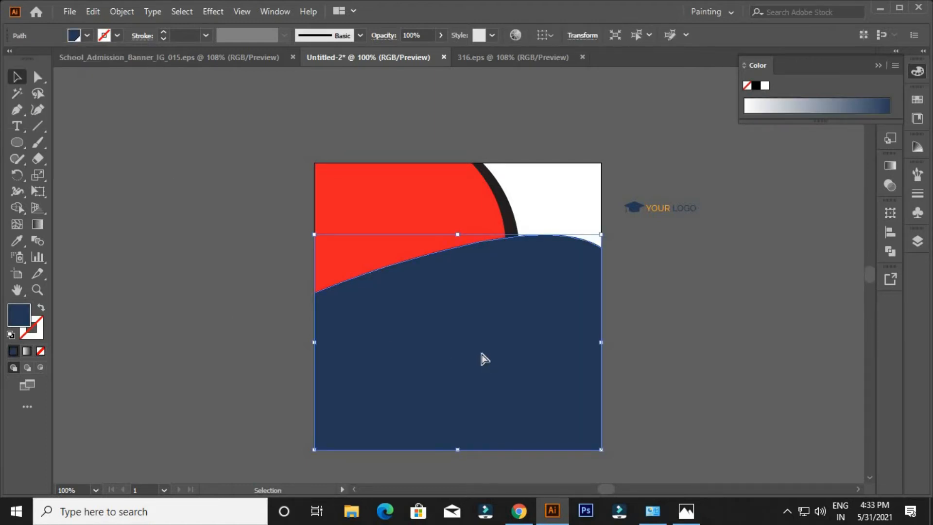
key(ctrl+[)
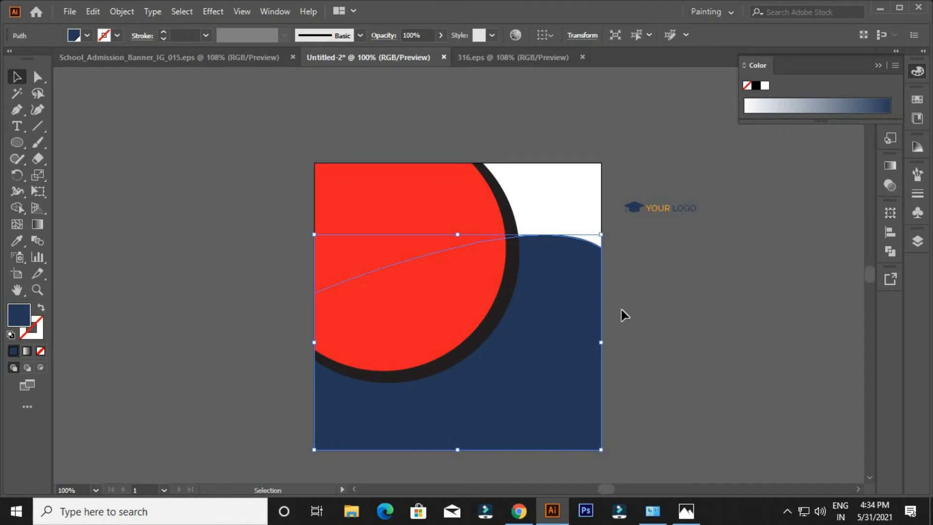
click(656, 310)
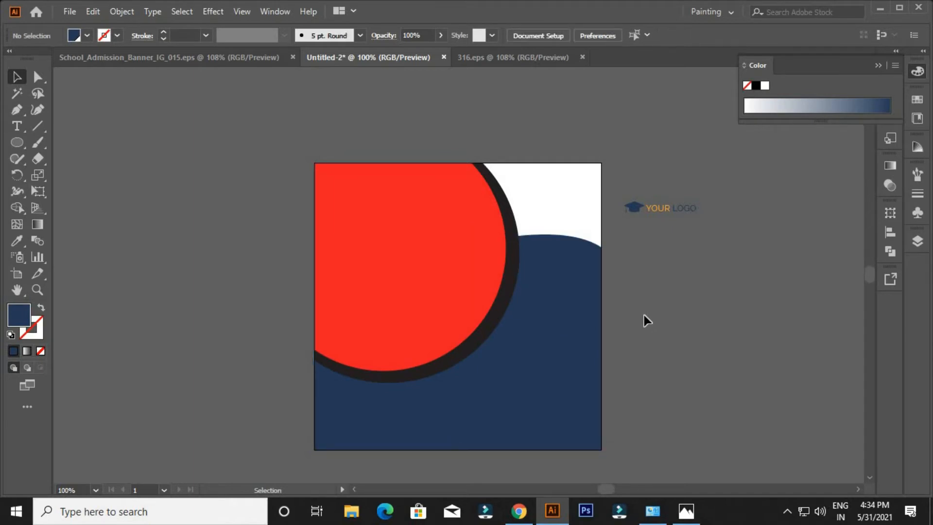
Move the YOUR LOGO artwork into the white top-right corner of the artboard and enlarge it slightly.
drag(665, 206, 596, 196)
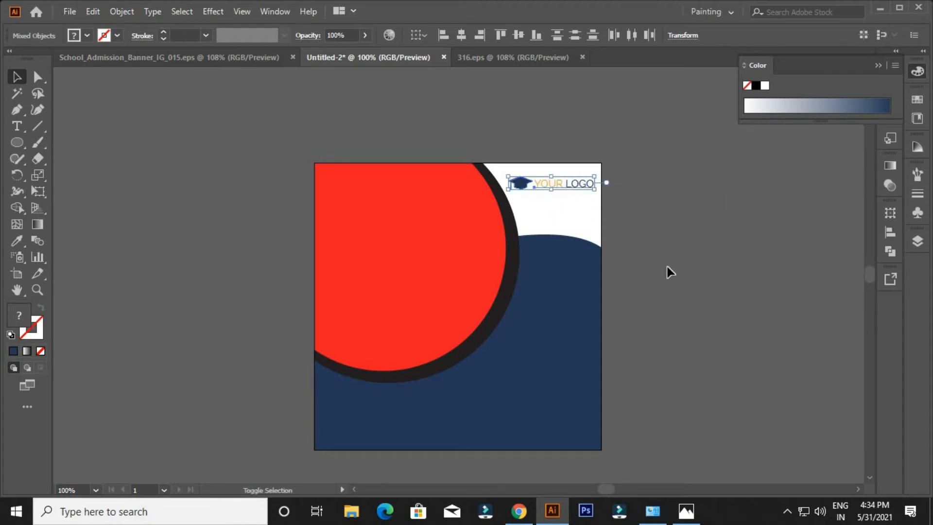
click(669, 268)
click(578, 320)
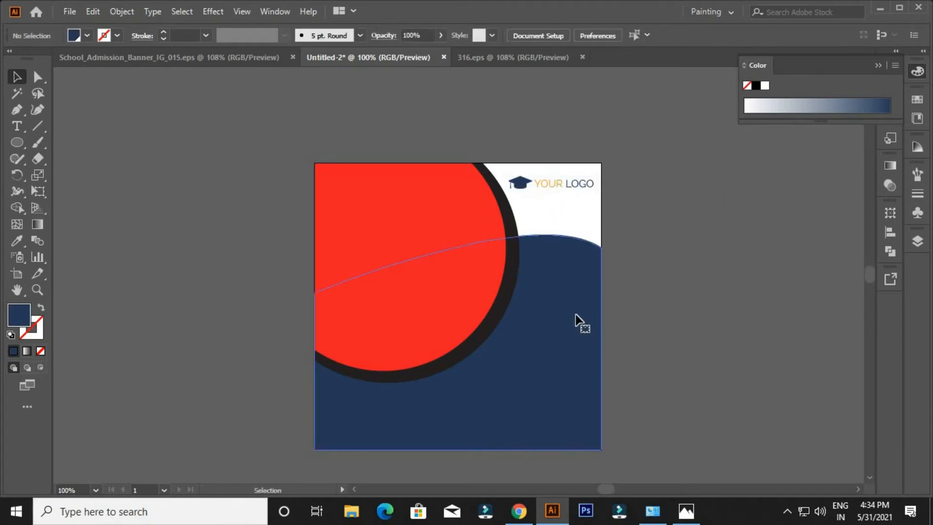
click(688, 362)
click(559, 339)
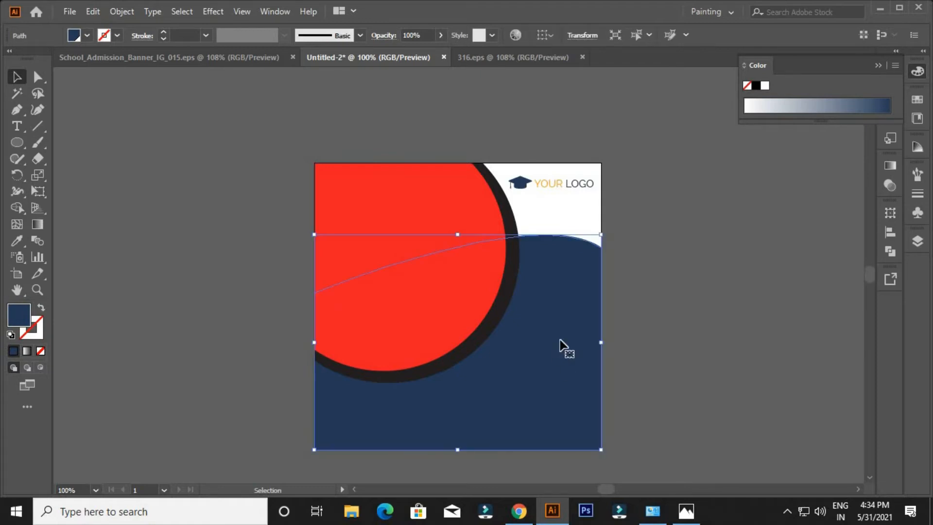
click(720, 407)
Add the point text "Better Future Starts Here" beside the artboard, with one word on each of four lines.
click(17, 126)
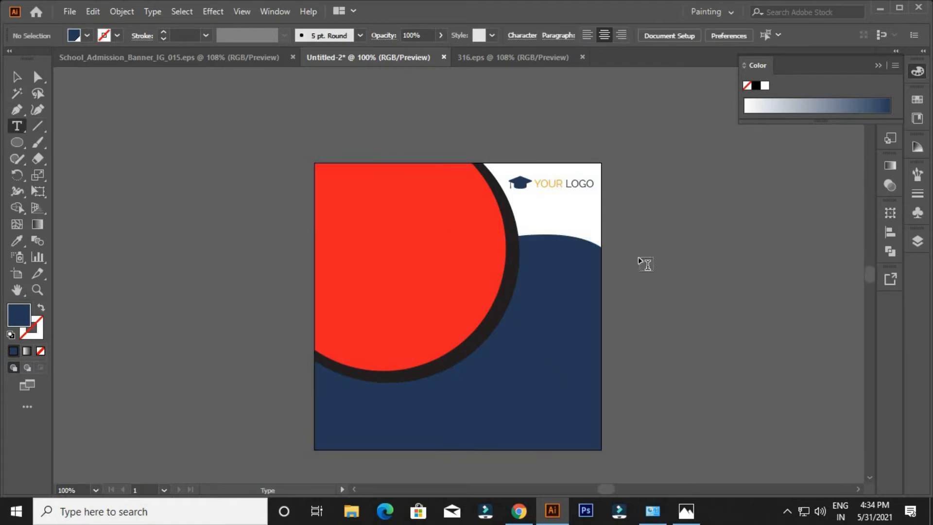
click(638, 238)
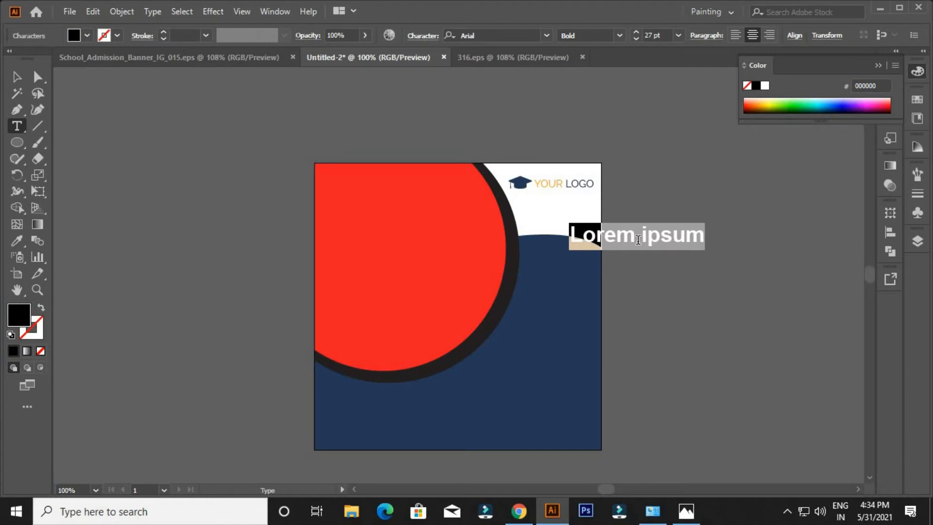
key(BackSpace)
text(bETTER)
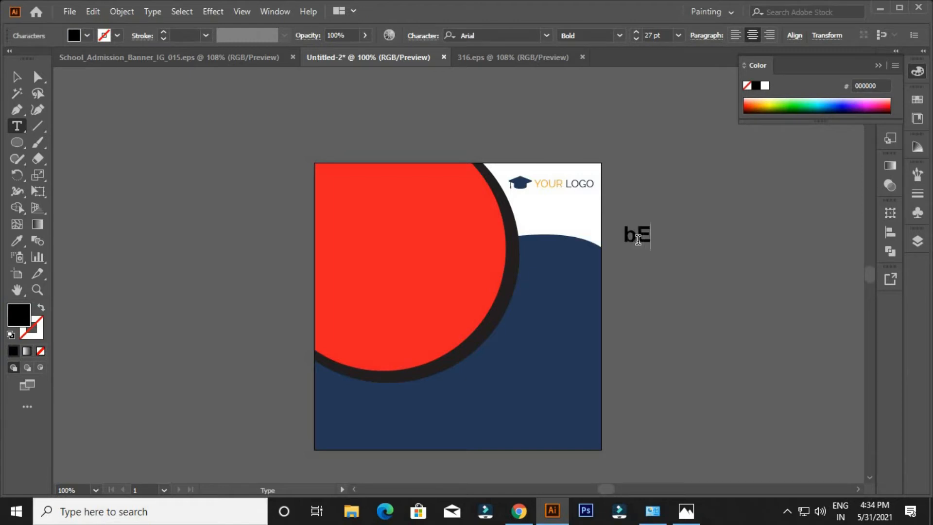
key(BackSpace)
key(BackSpace)
key(BackSpace)
key(BackSpace)
key(BackSpace)
key(BackSpace)
text(Better)
key(Return)
text(Future )
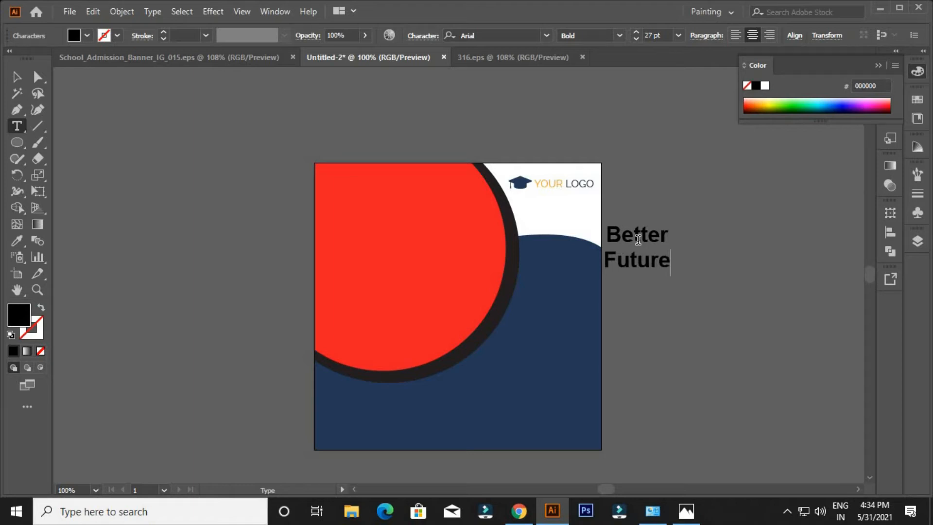
text(Starts)
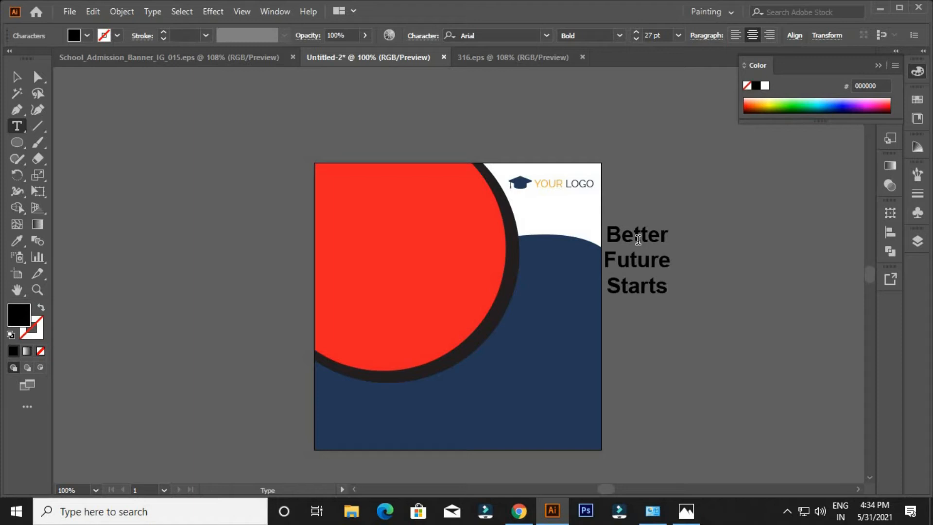
key(Return)
text(Here)
key(ctrl)
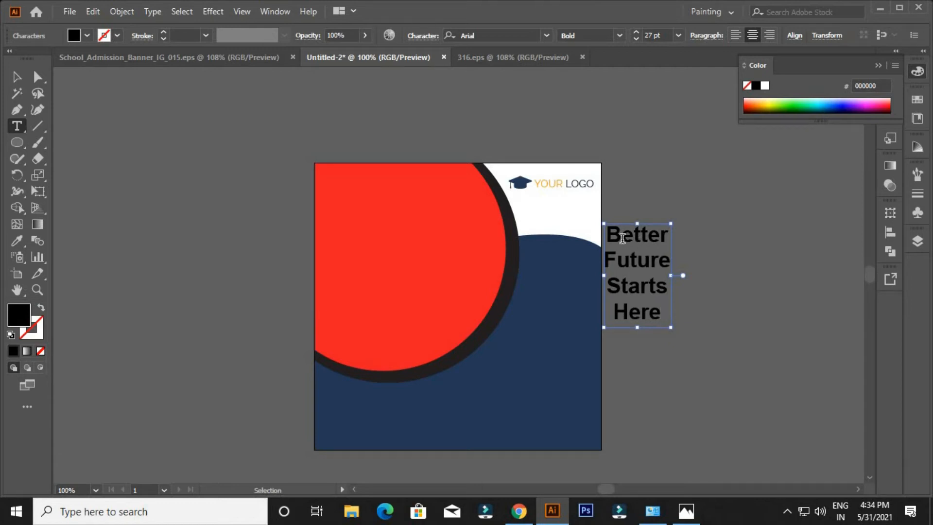
key(ctrl+a)
Move the "Better Future Starts Here" text onto the navy area to the right of the circle.
click(16, 77)
drag(657, 302, 569, 321)
click(669, 361)
Fill the "Better Future Starts Here" text with white.
click(567, 304)
click(87, 36)
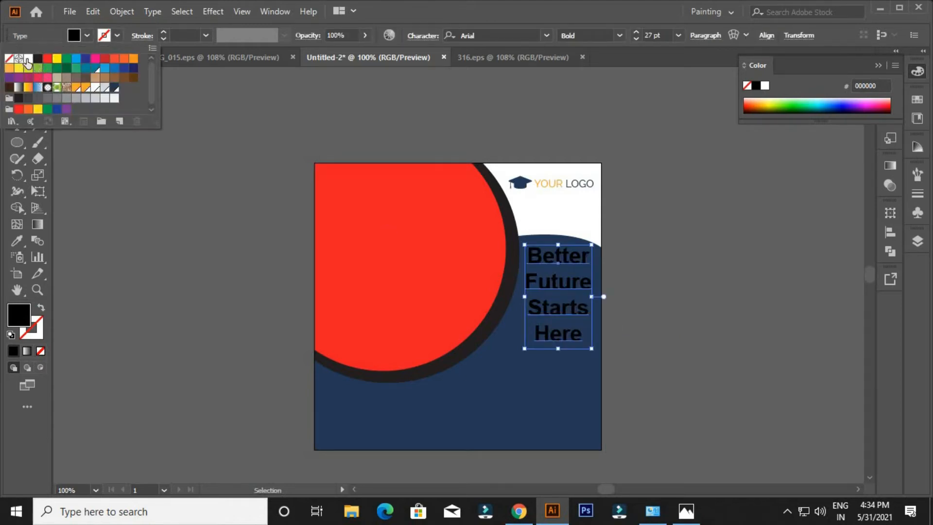
click(28, 58)
click(430, 352)
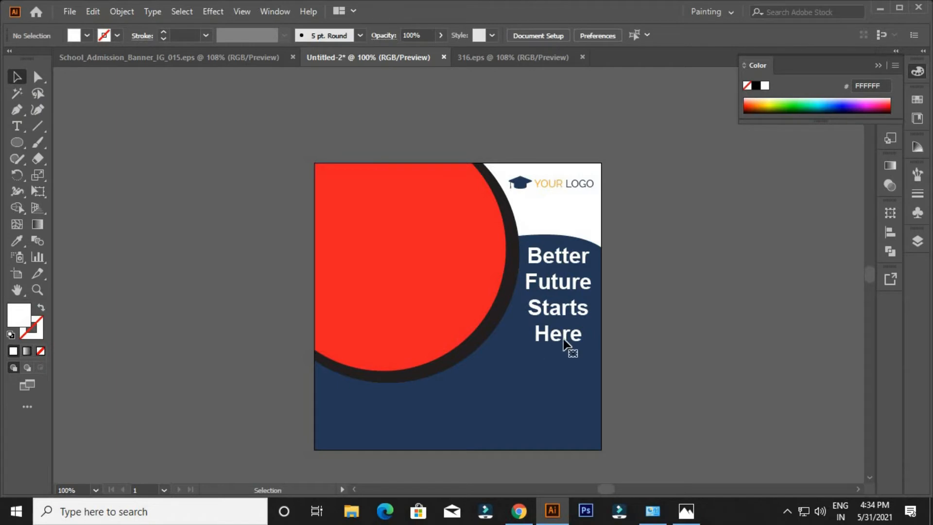
click(566, 346)
double_click(578, 339)
drag(541, 308, 536, 306)
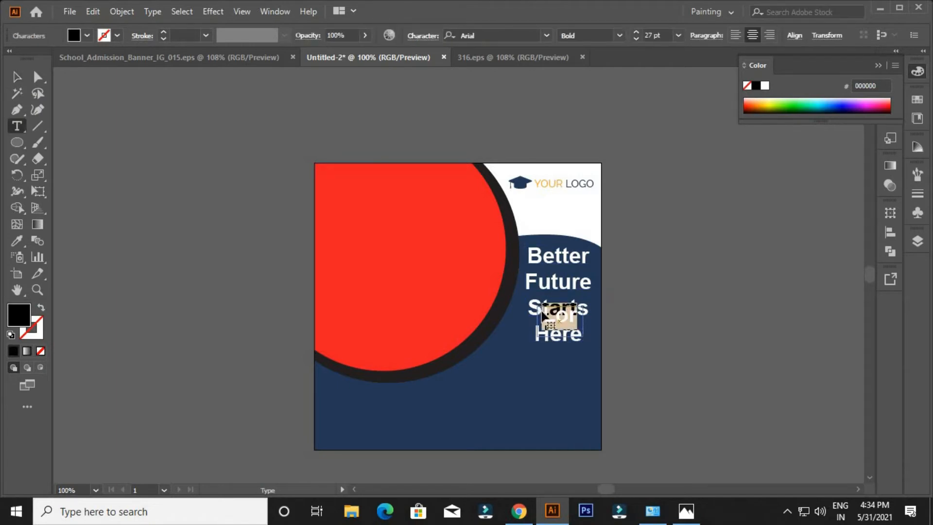
key(ctrl+z)
Recolor only the word "Better" in the slogan with the orange gradient swatch.
drag(582, 334, 549, 307)
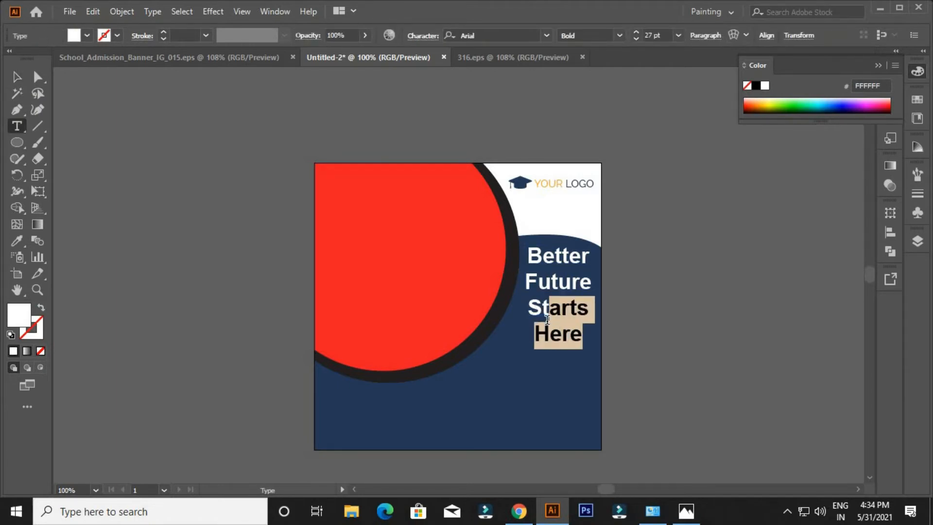
click(586, 253)
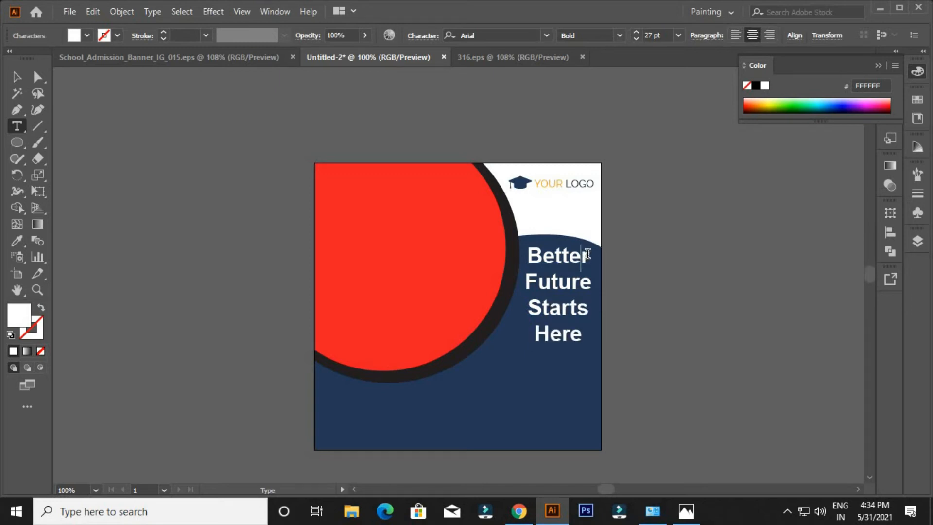
drag(587, 253, 518, 252)
click(81, 35)
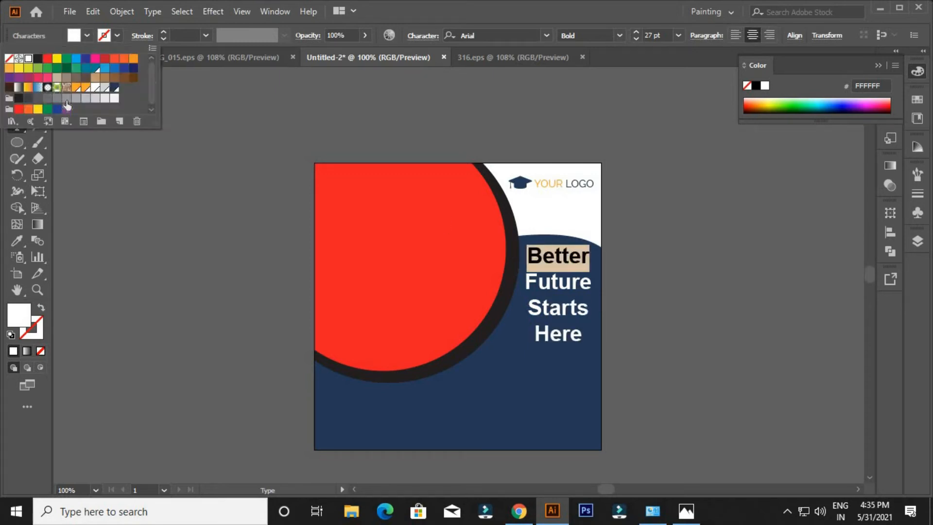
click(83, 94)
key(Escape)
key(Escape)
click(104, 241)
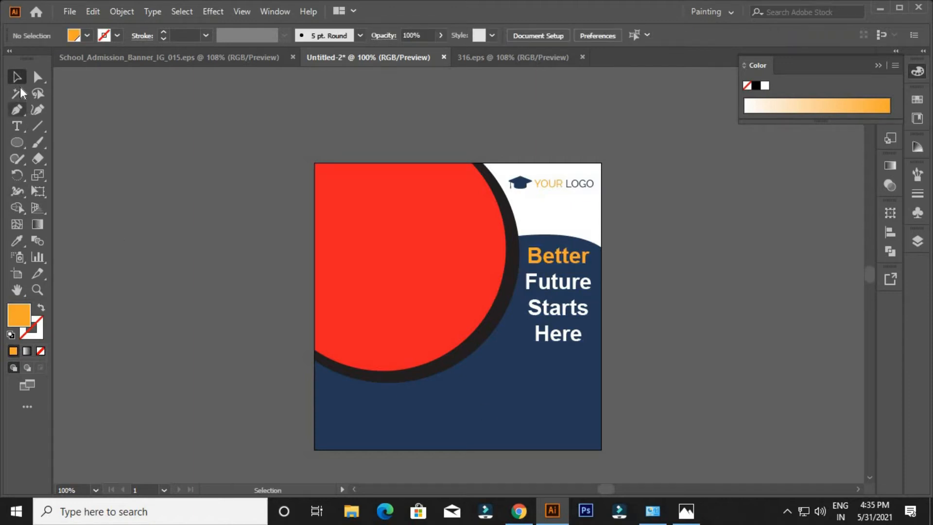
Draw a closed orange Pen shape over the lower artboard, its flat top at about 2.81 in sloping to about 3.95 in at the right edge.
click(16, 113)
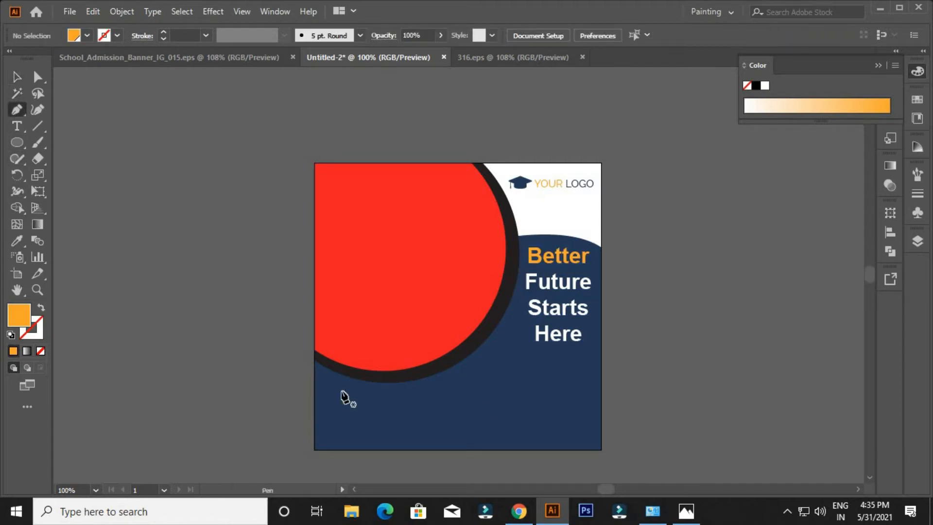
click(313, 323)
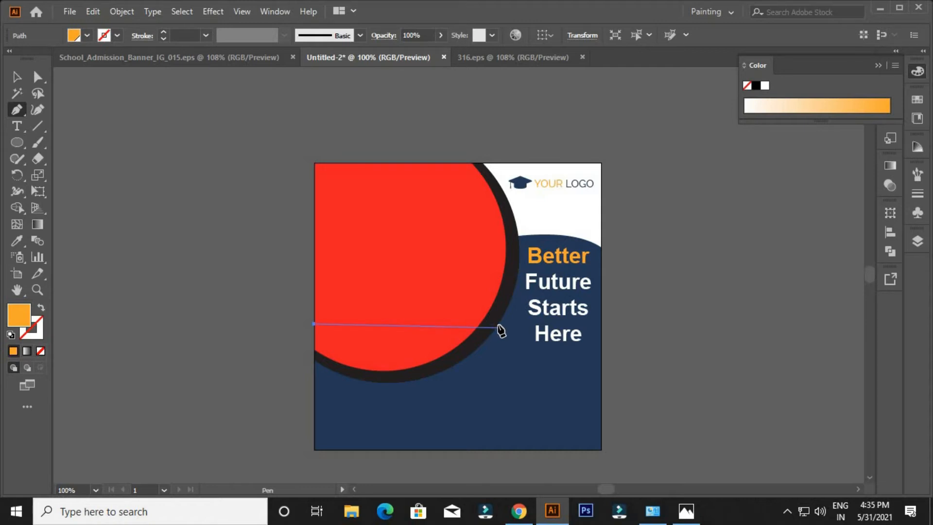
click(500, 323)
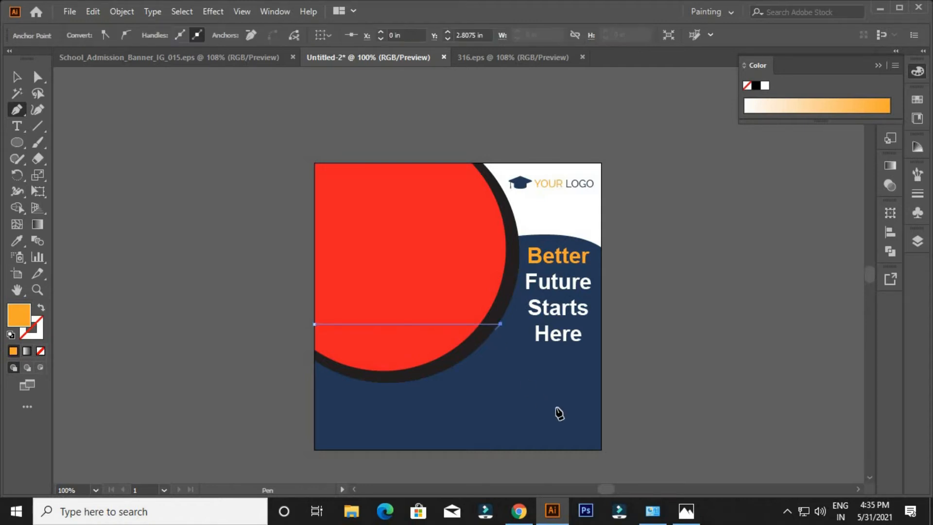
click(600, 389)
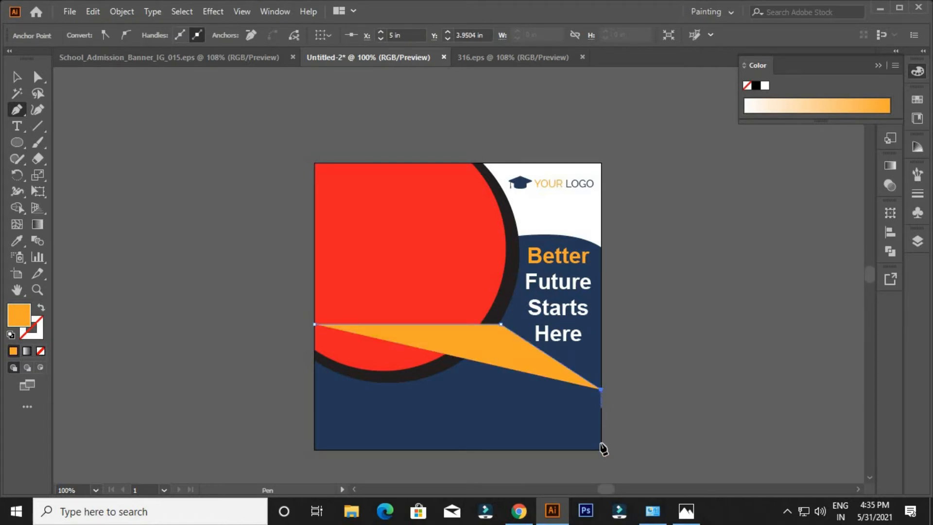
click(600, 450)
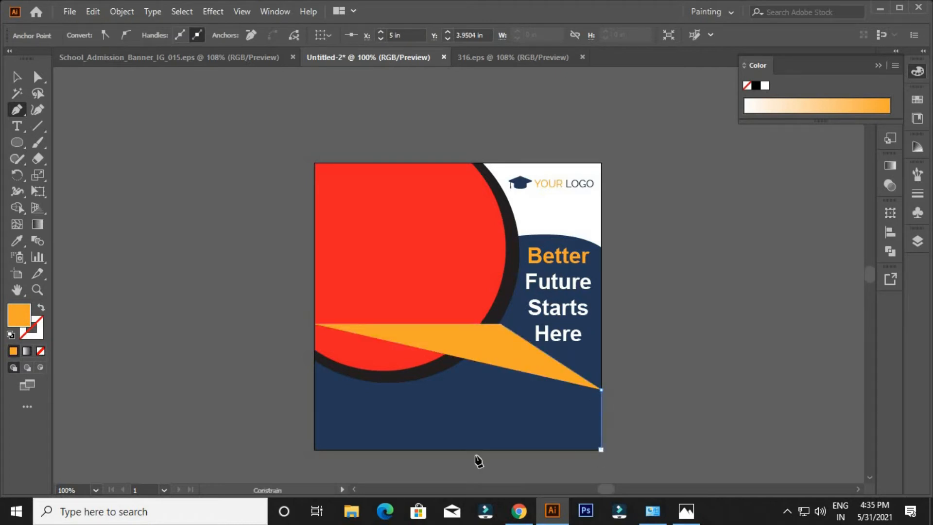
click(315, 449)
click(314, 324)
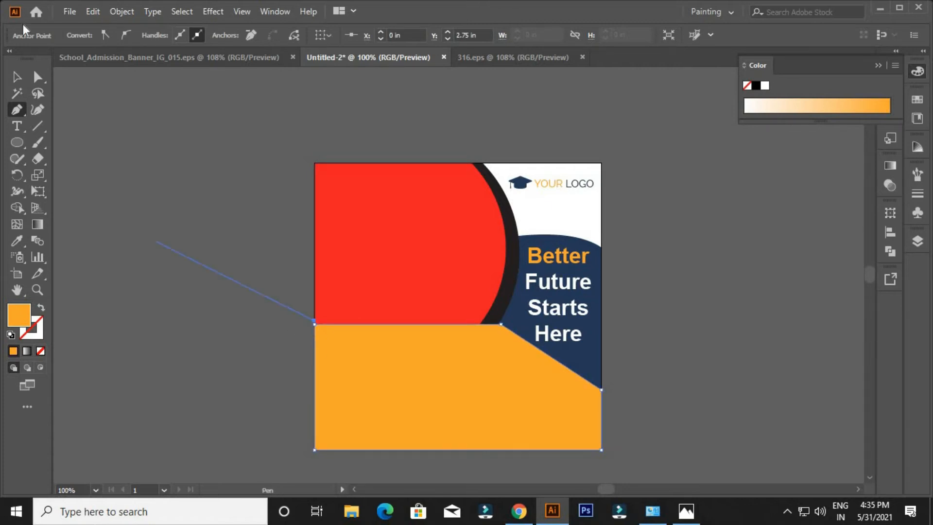
Send the orange shape behind the red circle and its black border while keeping it in front of the navy shape.
click(17, 76)
click(201, 325)
click(419, 402)
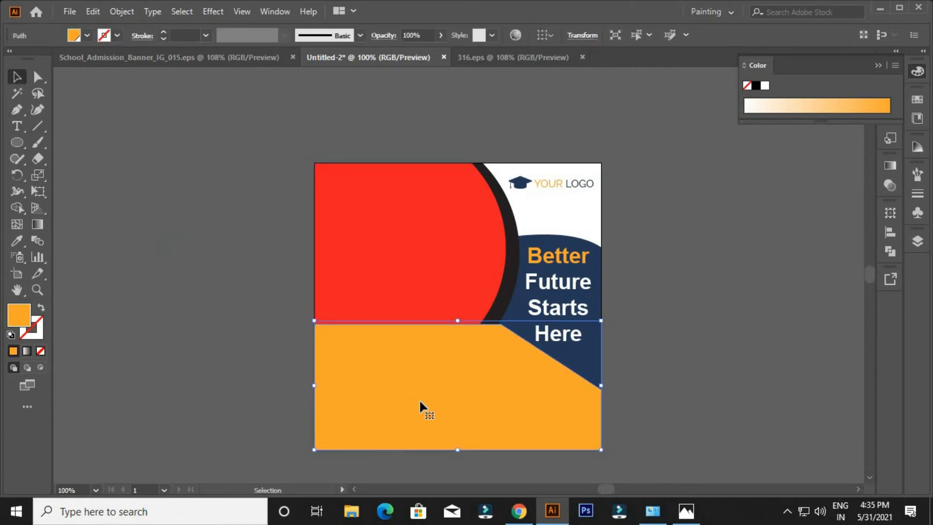
key(ctrl+shift+bracketleft)
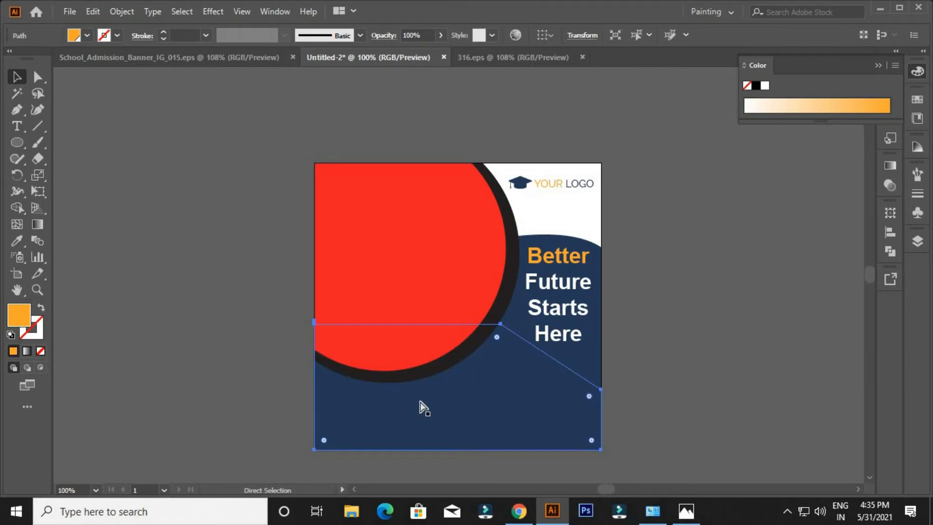
key(ctrl+z)
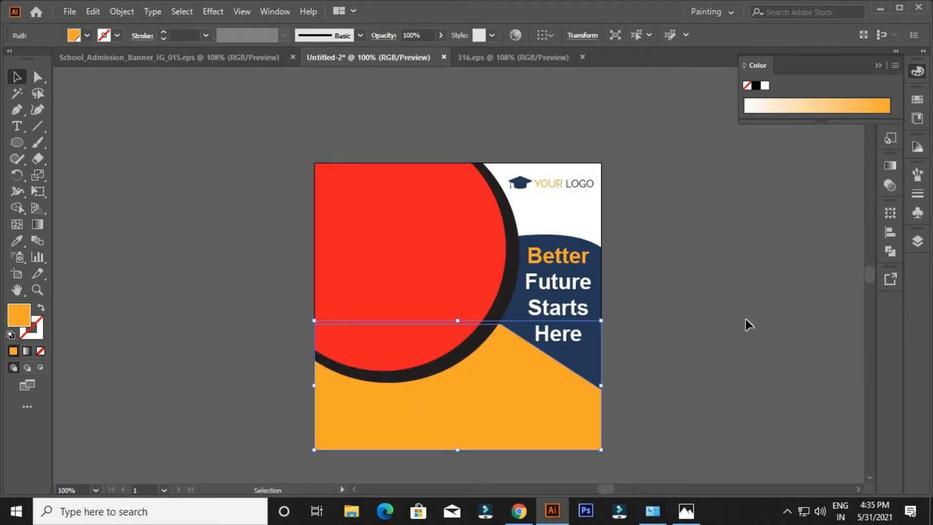
click(745, 323)
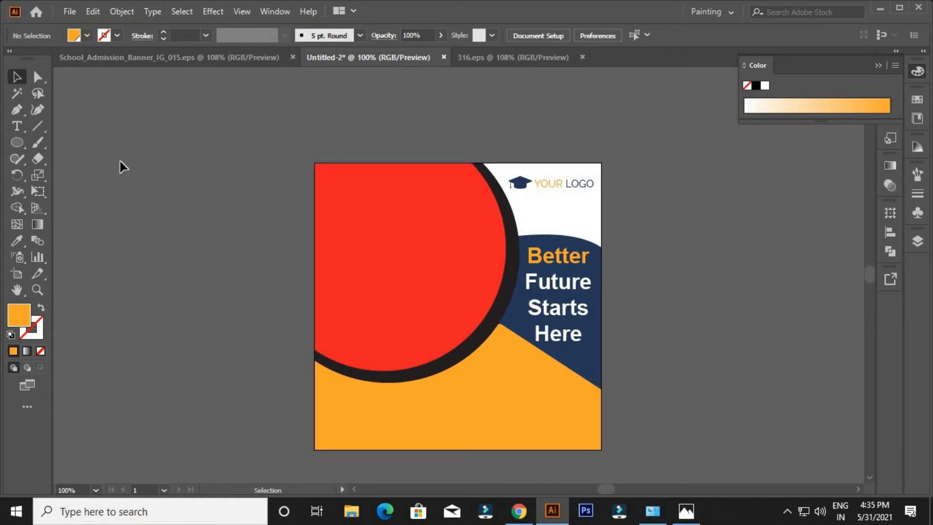
Add the three-line point text "2021", "OPEN FOR", "ADMISSION" beside the artboard.
click(18, 126)
click(658, 322)
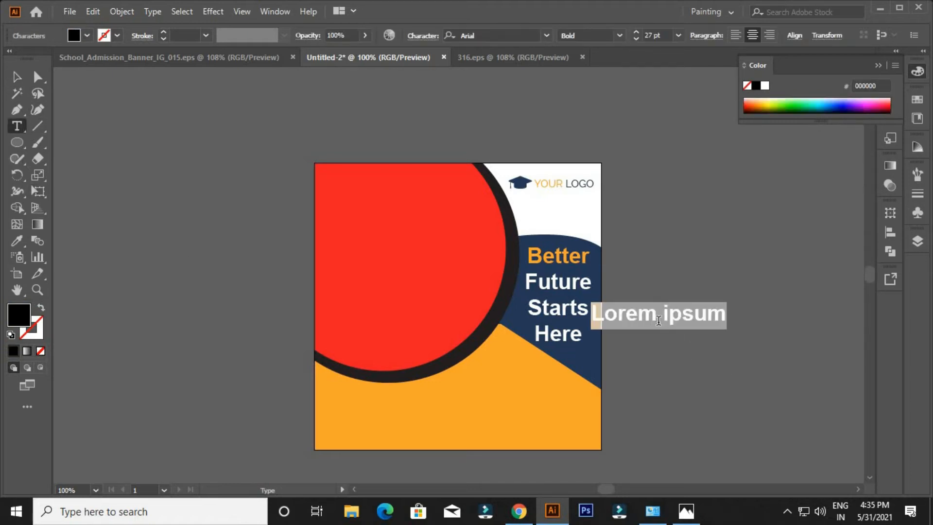
text(2021 )
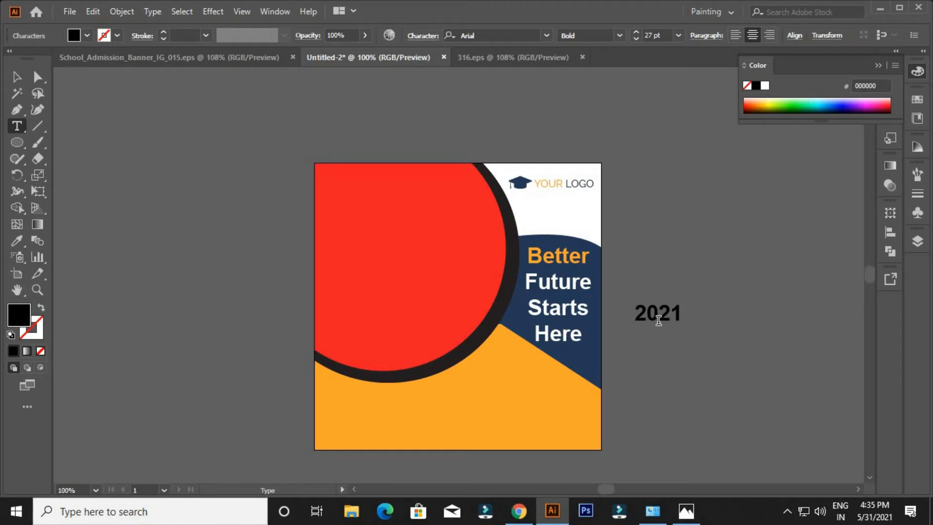
text(OPEN FOR )
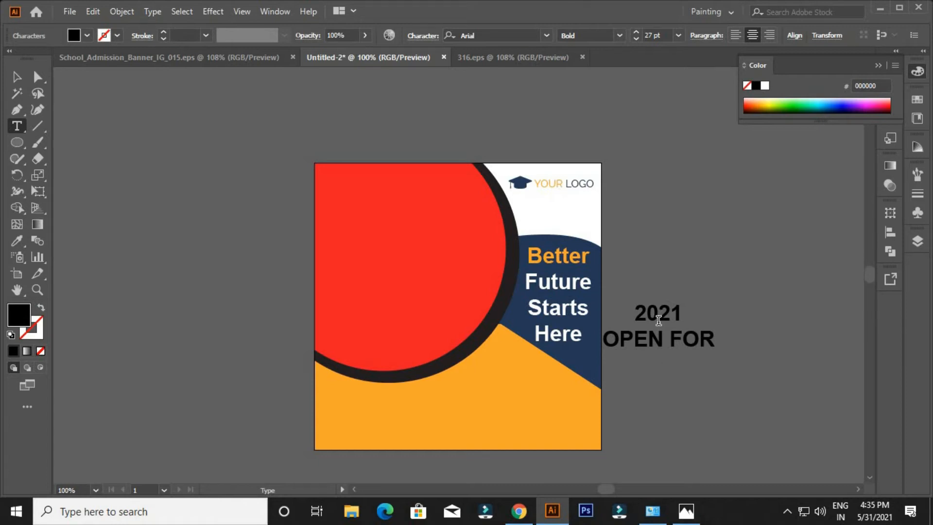
text(ADMI)
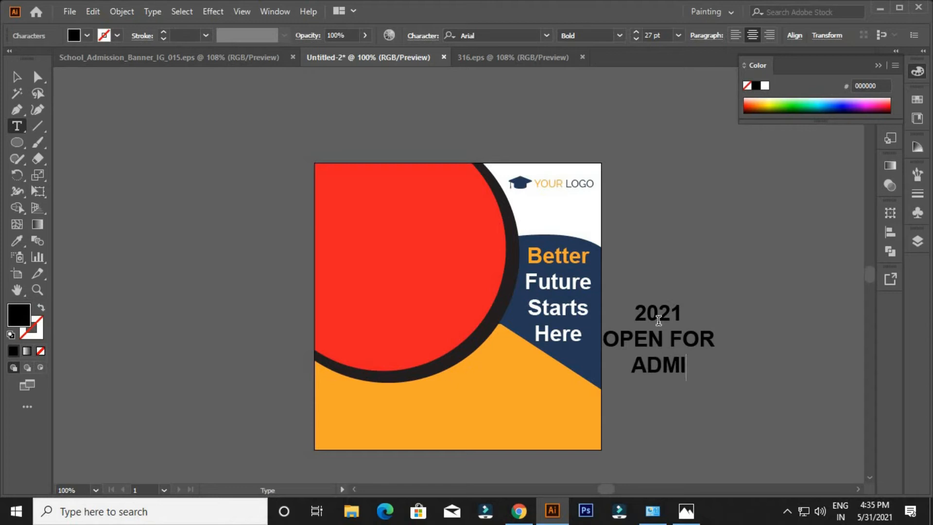
text(SSION)
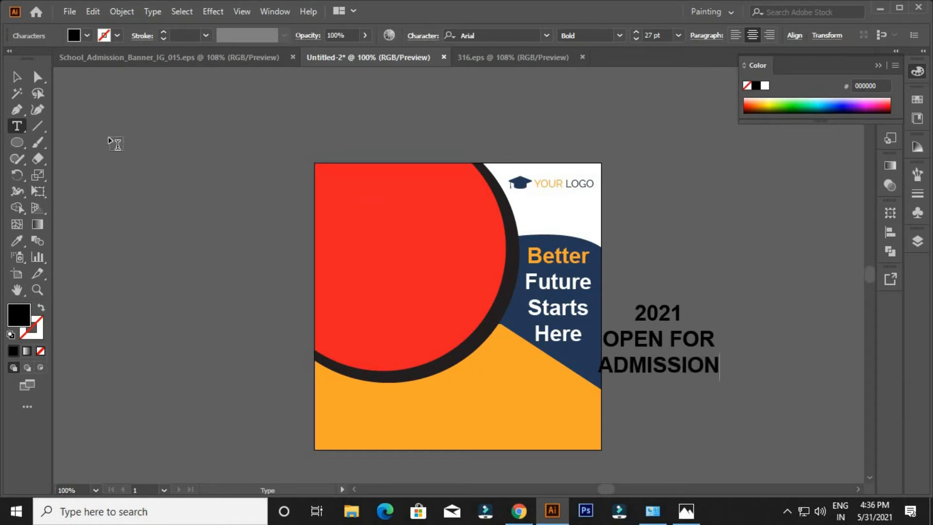
Move the "2021 OPEN FOR ADMISSION" text onto the lower right part of the orange shape.
click(17, 77)
click(712, 377)
drag(697, 377, 552, 421)
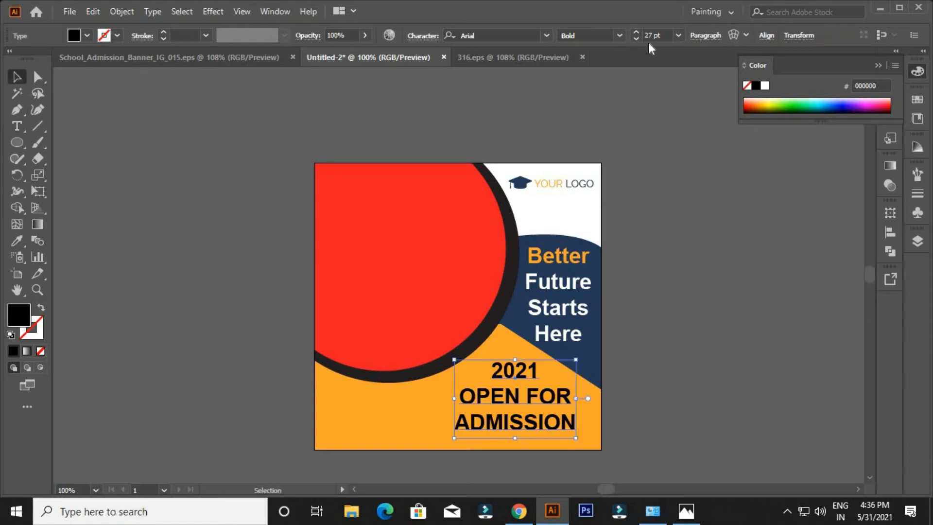
click(523, 147)
Right-align the "2021 OPEN FOR ADMISSION" text and shift it back toward the artboard's lower-right corner.
click(539, 407)
double_click(517, 399)
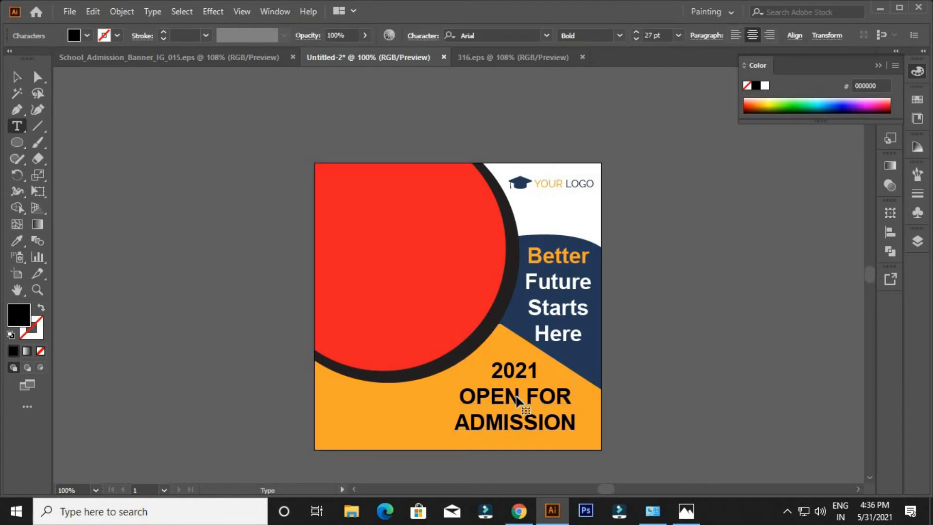
key(ctrl+a)
click(767, 39)
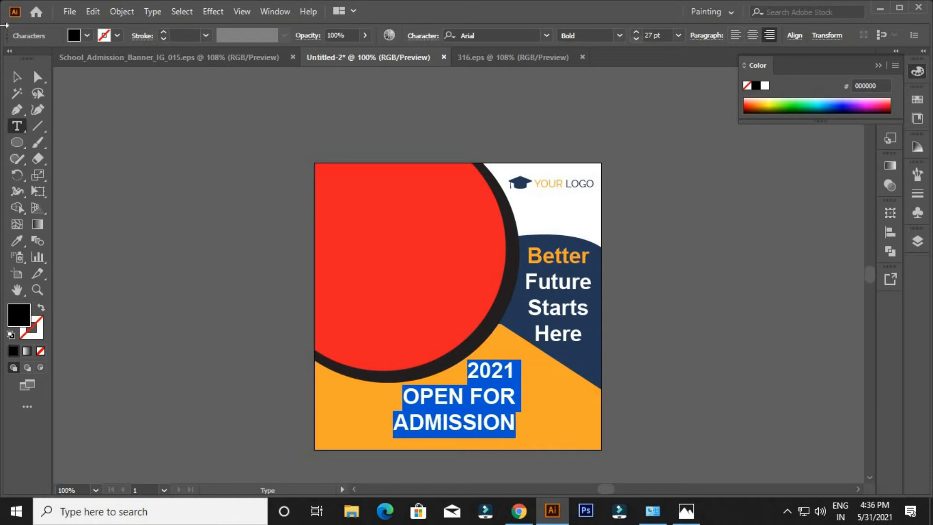
click(16, 77)
drag(512, 407, 555, 422)
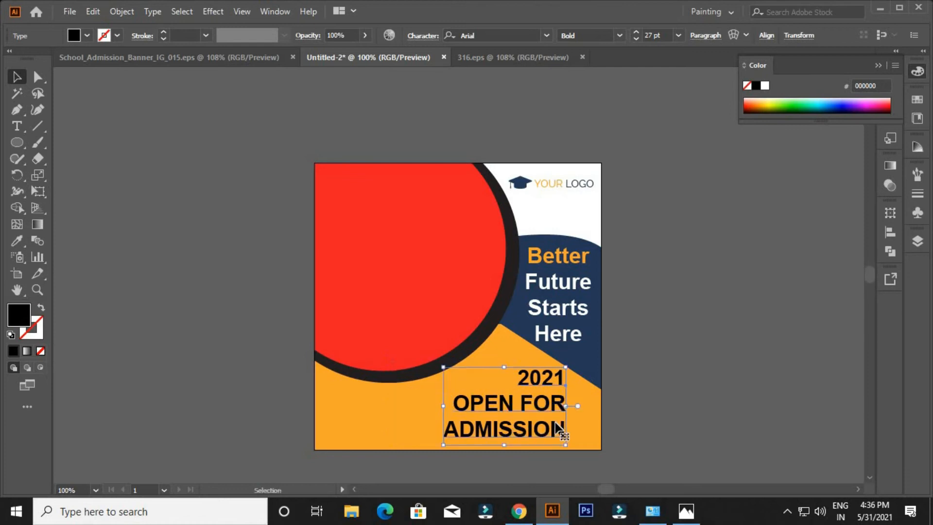
click(713, 459)
Tighten the line spacing of the whole "2021 OPEN FOR ADMISSION" text by three increments.
scroll(681, 389, down, 2)
drag(546, 368, 545, 360)
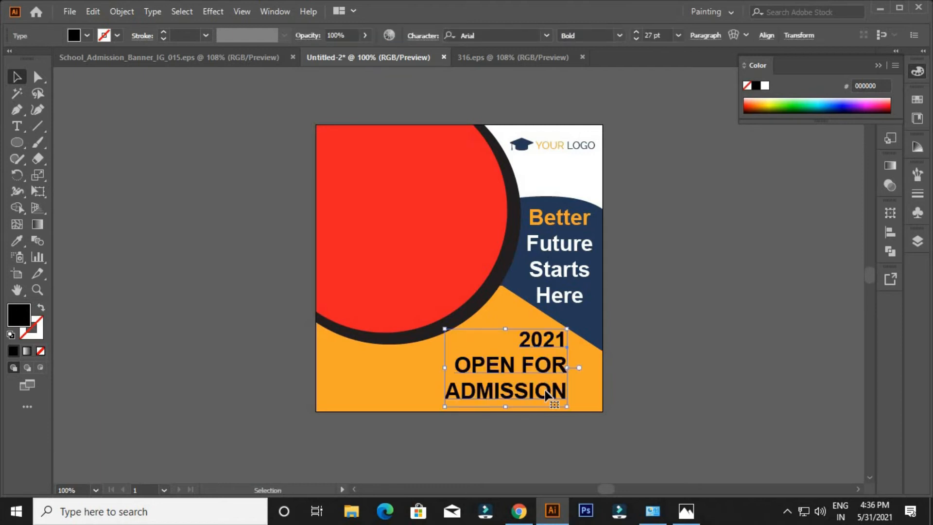
key(t)
key(ctrl+a)
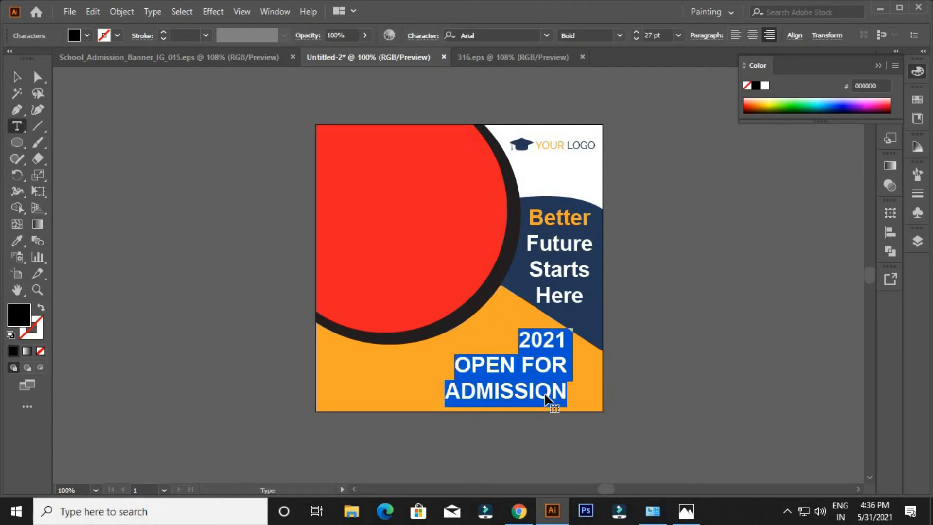
key(alt+Up)
key(alt+Up)
key(alt+Up)
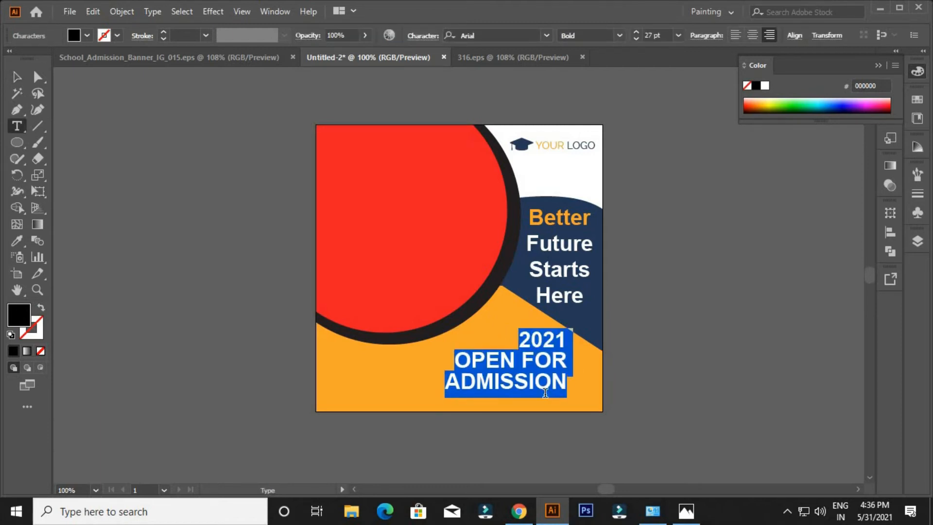
Enlarge only the "2021" line of the admission text so it is bigger than the two lines below it.
click(16, 93)
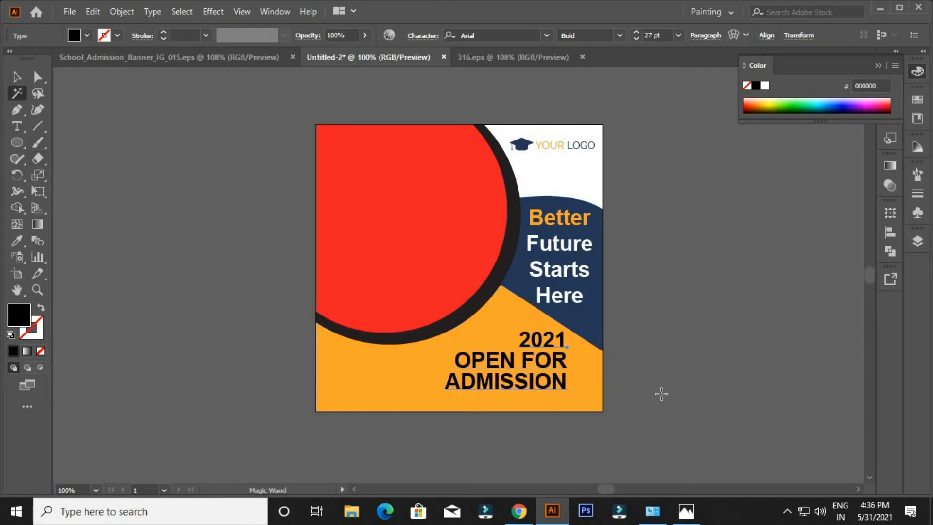
click(16, 76)
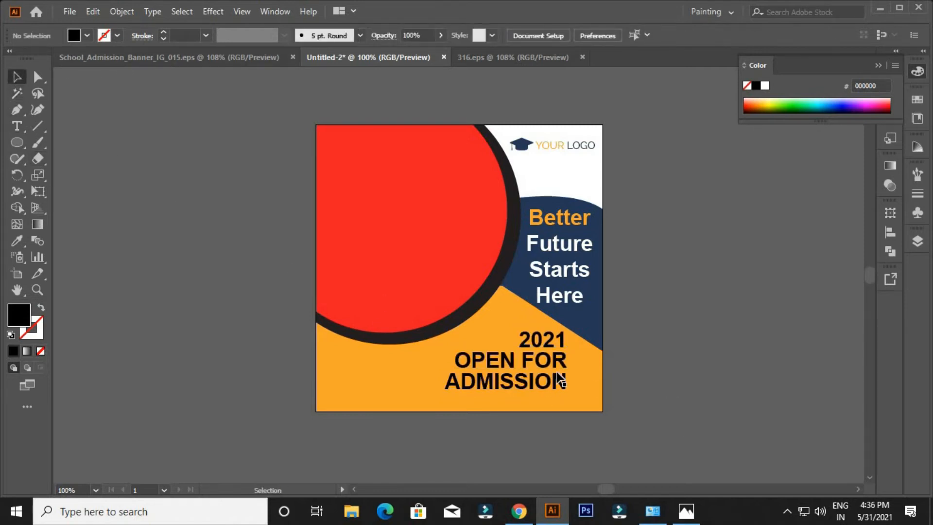
double_click(559, 345)
drag(565, 339, 504, 337)
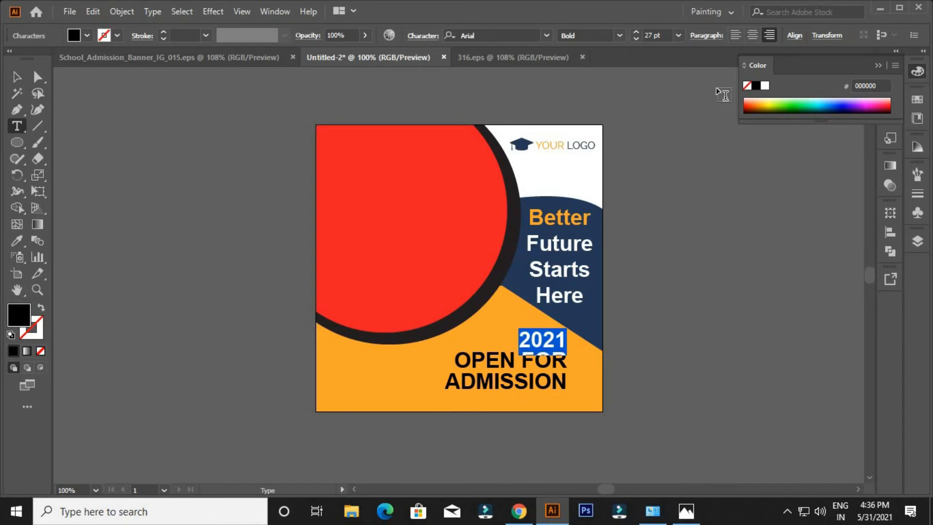
click(637, 31)
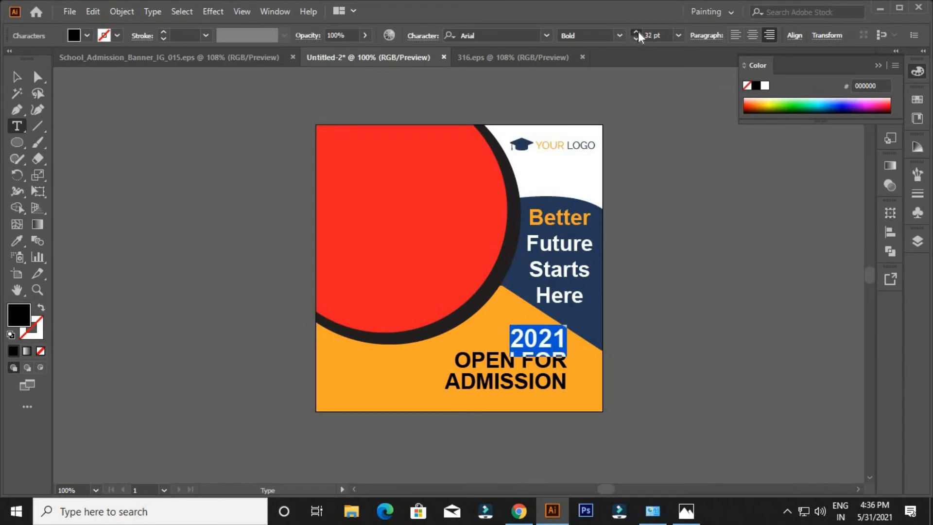
Scale the whole admission text block down slightly and reposition it near the artboard's lower-right corner.
click(16, 77)
click(581, 433)
drag(556, 389, 568, 403)
click(640, 424)
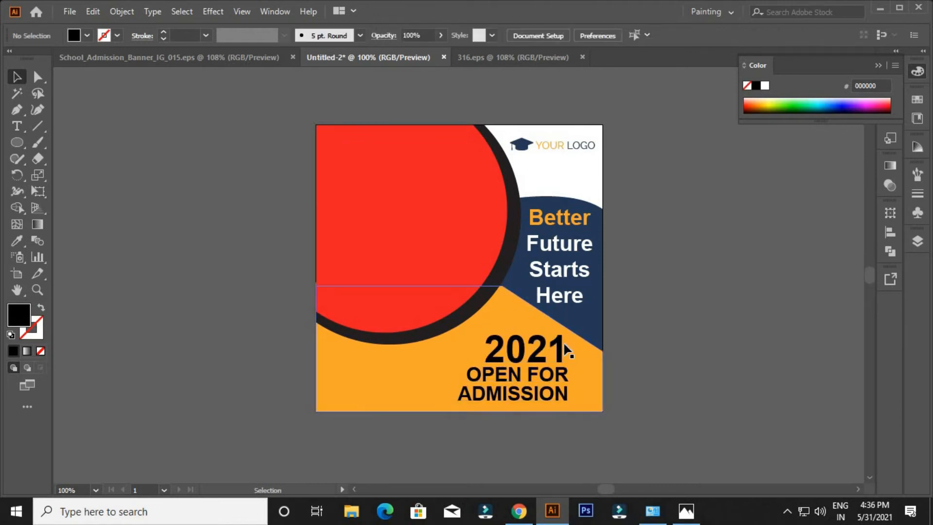
Change the fill of the orange background shape to dark teal 044C56.
click(563, 341)
click(87, 36)
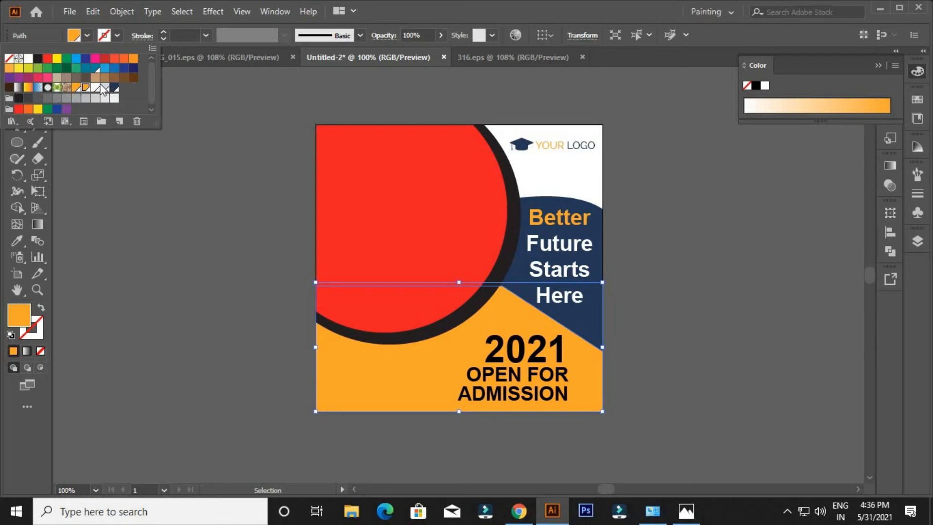
click(95, 69)
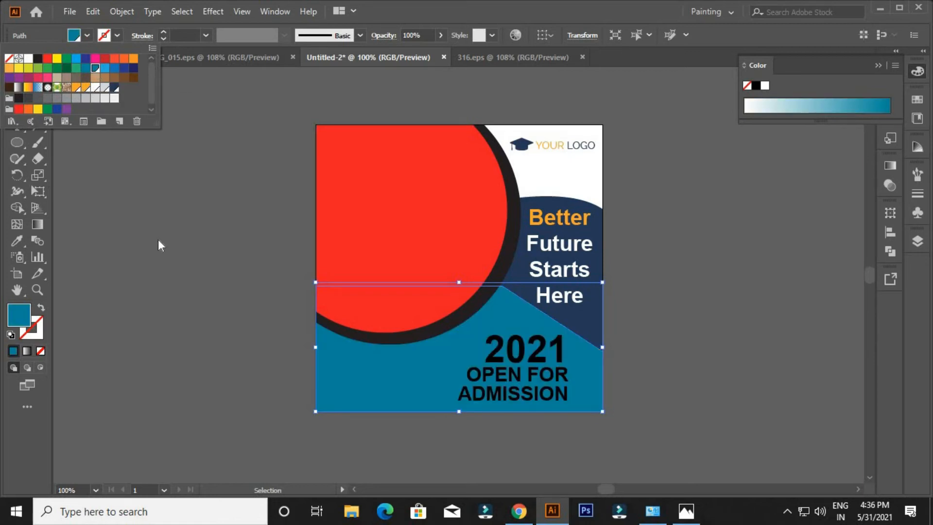
double_click(19, 315)
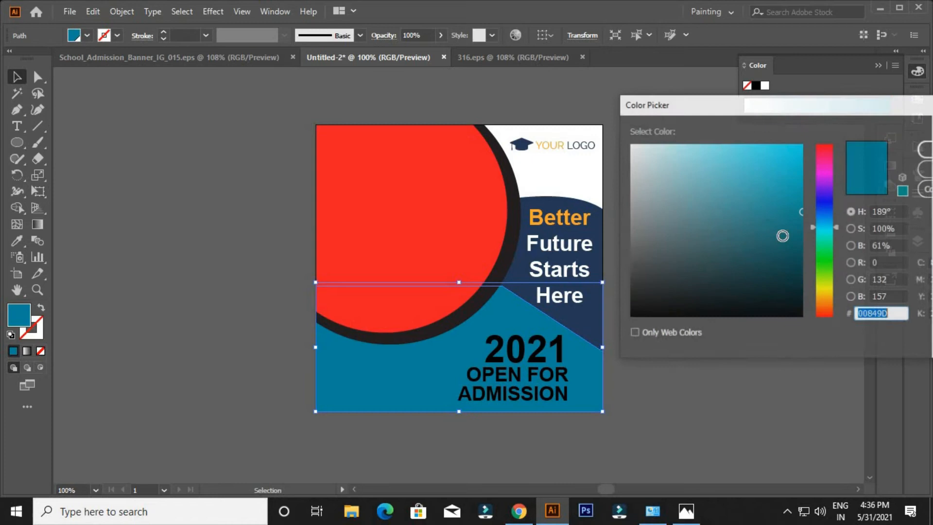
click(795, 253)
click(796, 258)
click(926, 149)
click(710, 346)
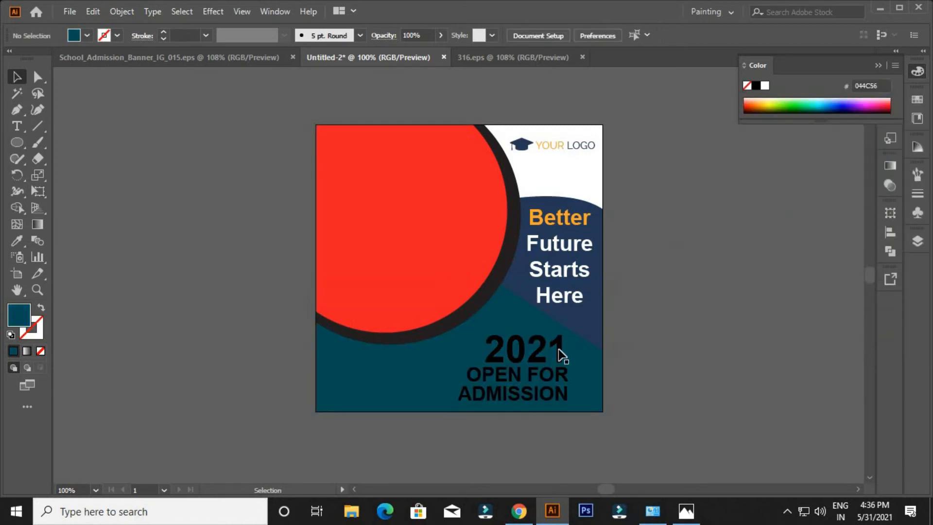
Fill the whole "2021 OPEN FOR ADMISSION" text with white.
click(561, 354)
click(87, 35)
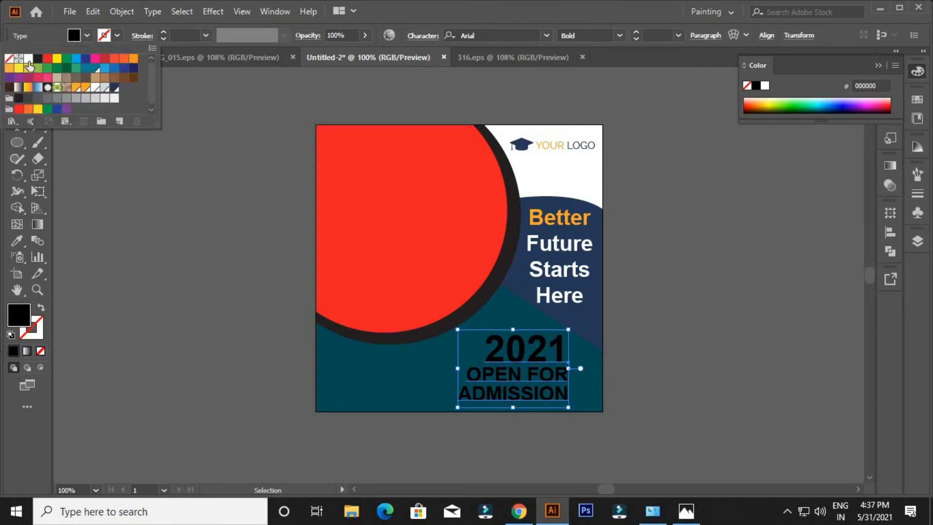
click(29, 60)
click(214, 292)
Recolor only the "OPEN FOR ADMISSION" lines with the orange swatch.
click(526, 353)
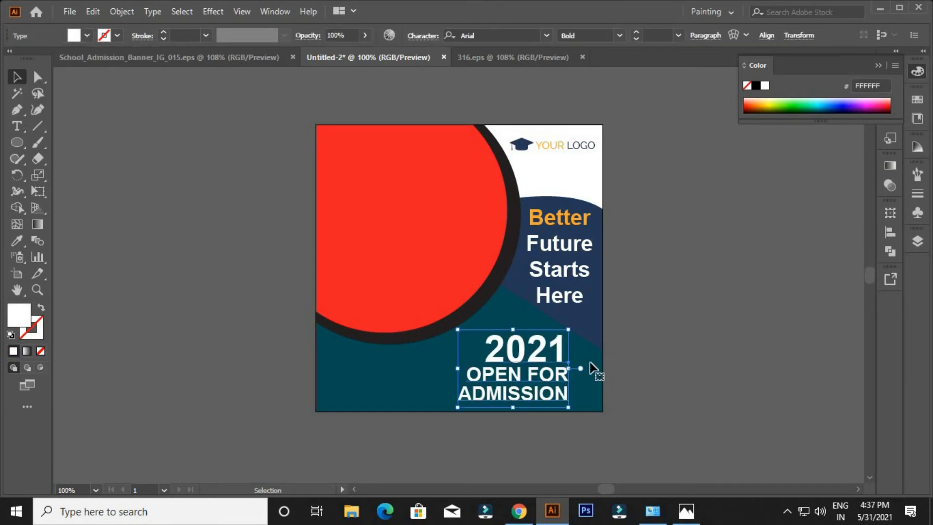
double_click(559, 348)
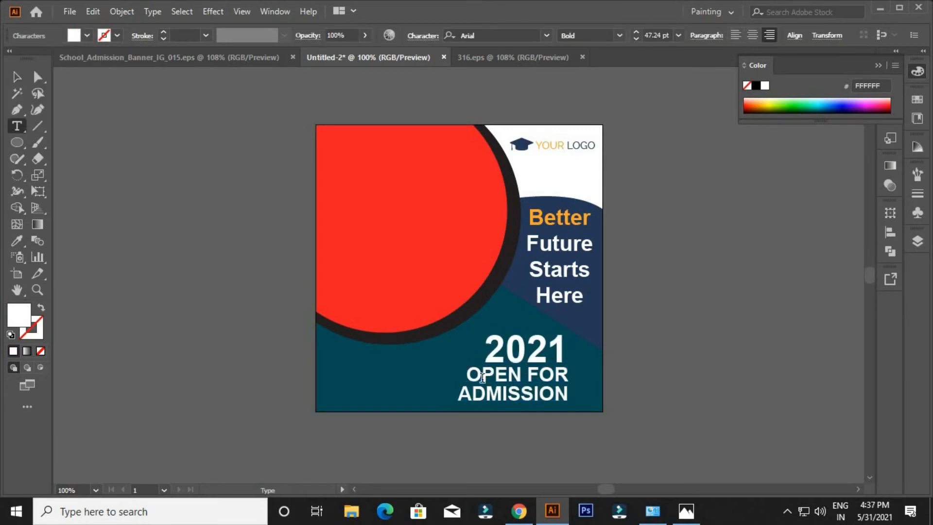
triple_click(525, 387)
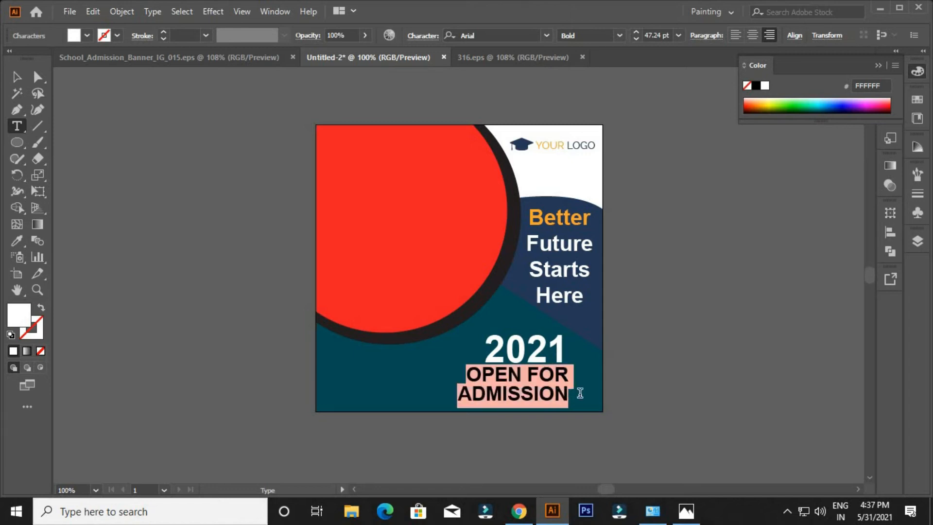
click(87, 35)
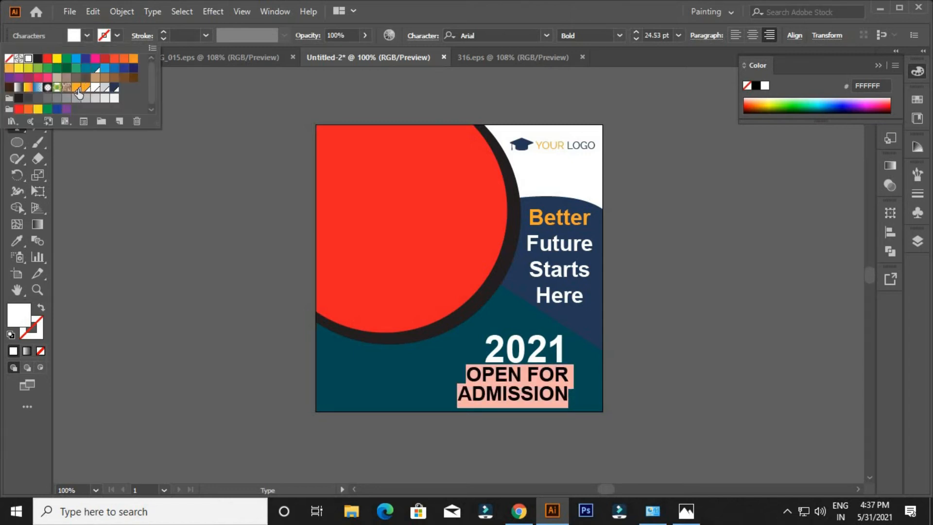
click(78, 89)
click(17, 77)
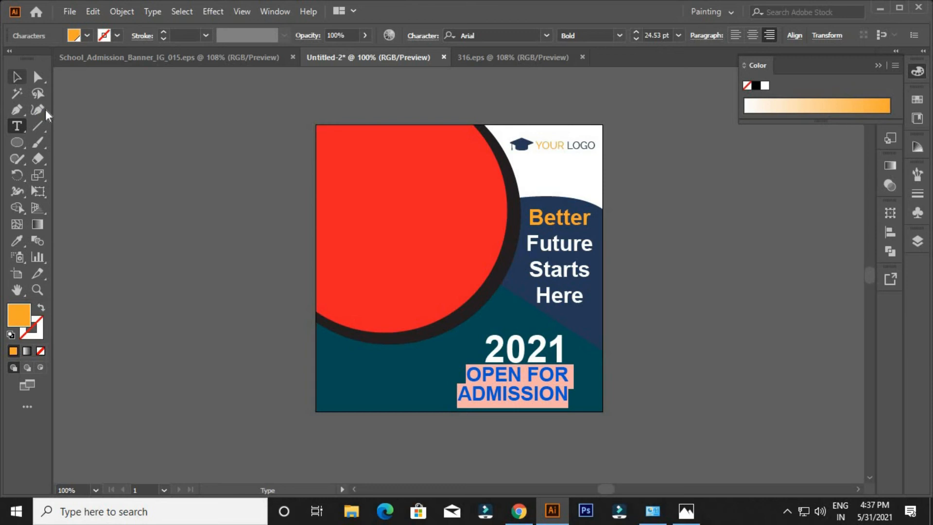
click(161, 264)
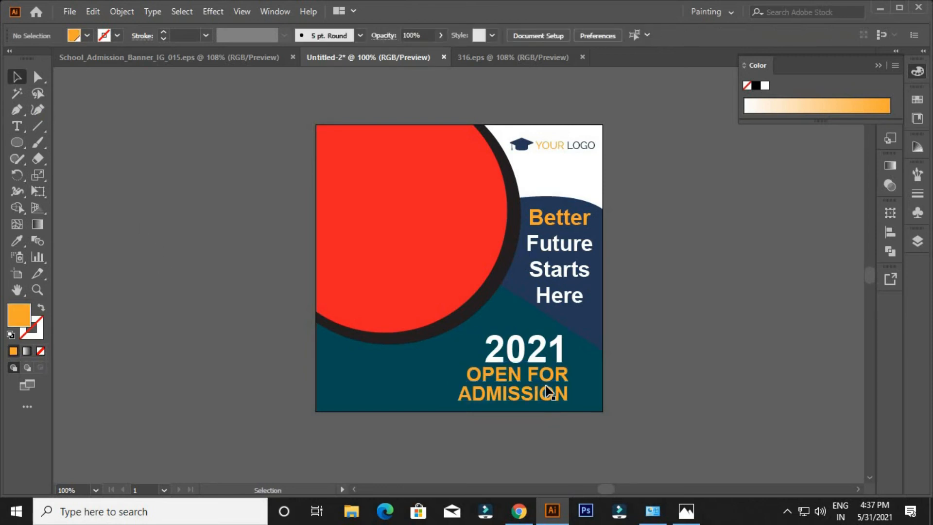
Lighten the fill of the dark teal background shape to 036168.
click(406, 382)
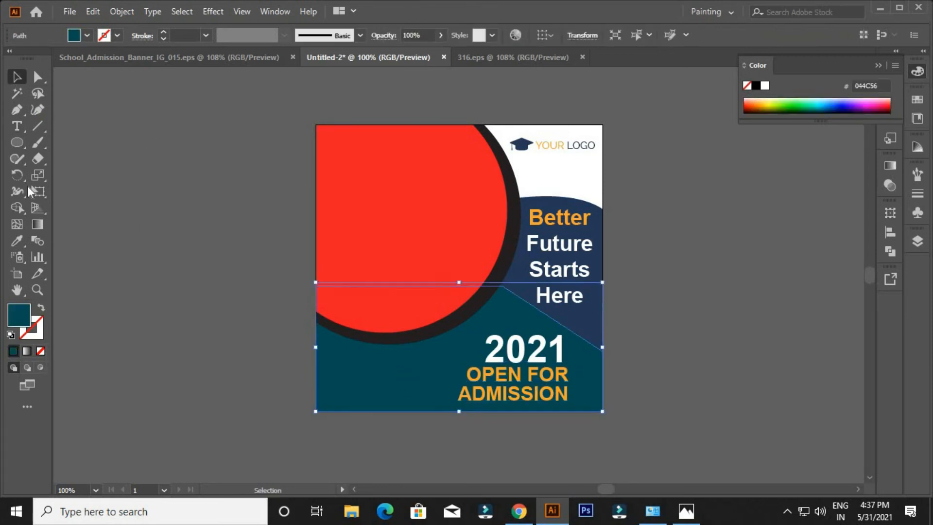
double_click(19, 315)
click(796, 250)
click(797, 246)
key(Return)
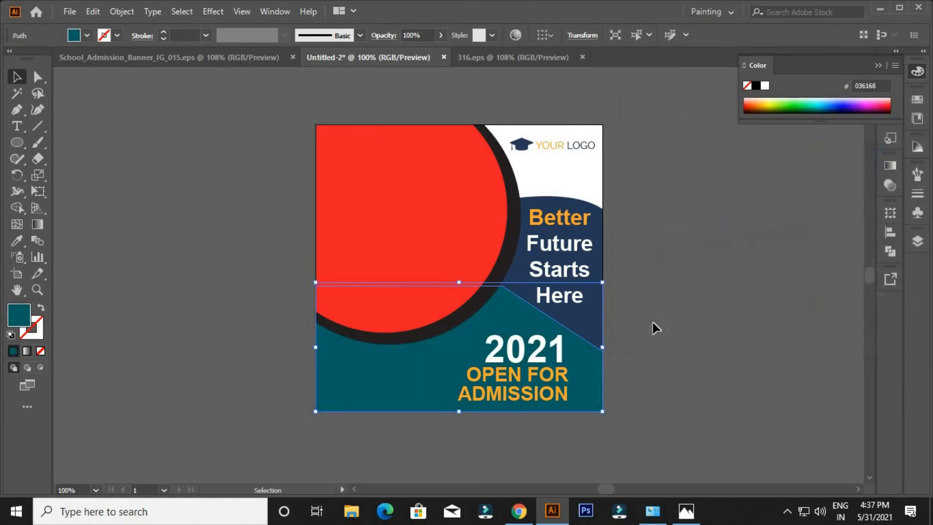
click(654, 327)
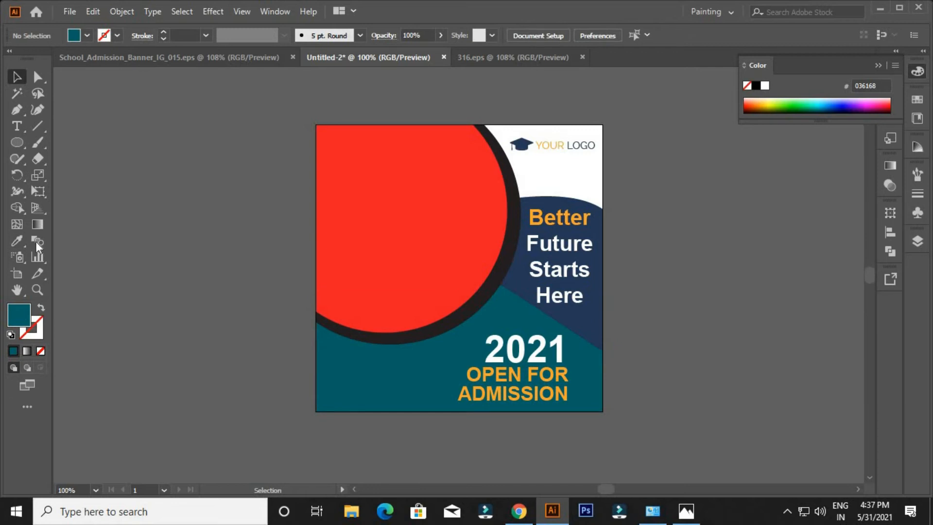
click(451, 181)
click(197, 145)
click(72, 13)
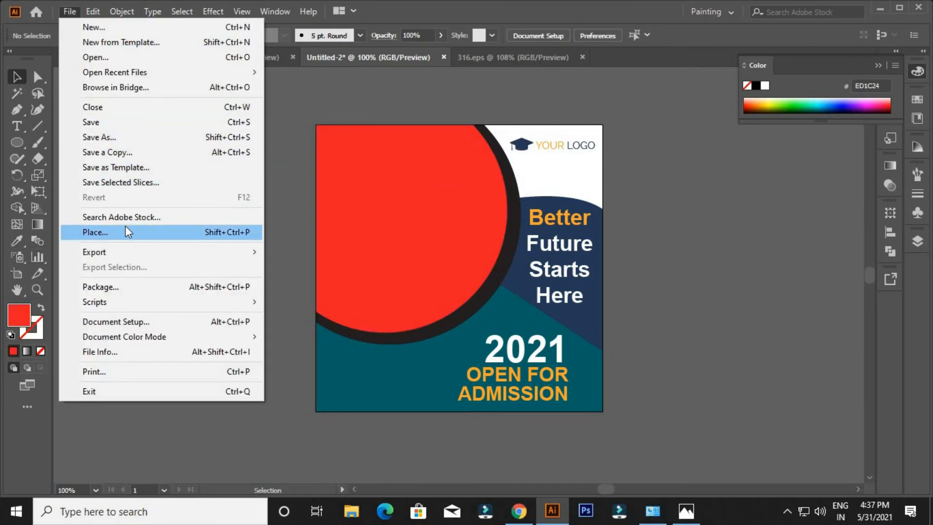
click(92, 234)
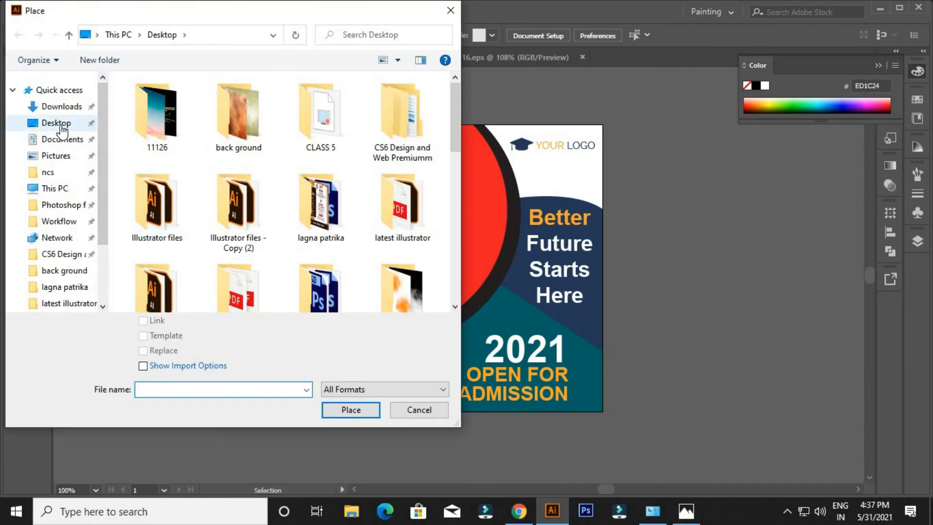
click(57, 124)
drag(451, 140, 443, 238)
double_click(156, 259)
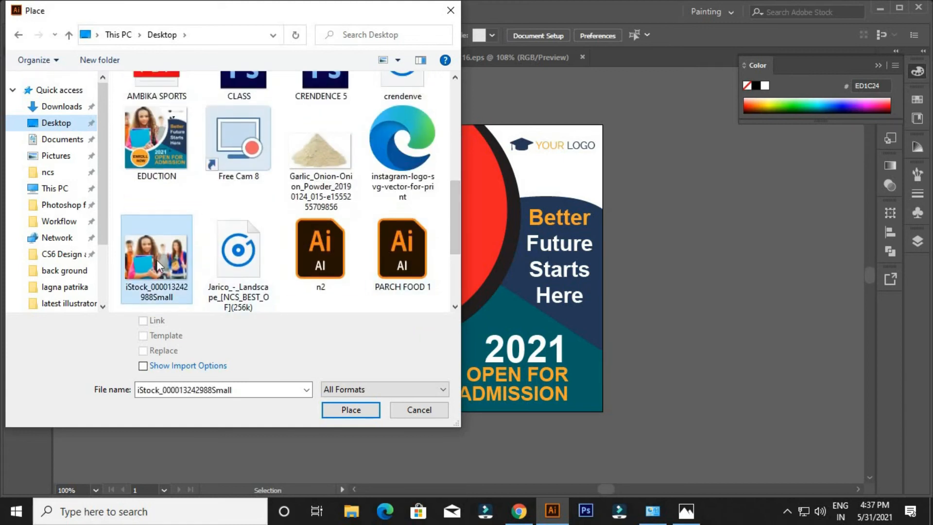
Place the student photo over the artboard's upper part, scaled slightly wider than the artboard and aligned to its upper-left corner.
drag(143, 89, 352, 282)
drag(218, 184, 433, 242)
drag(567, 309, 579, 331)
drag(467, 259, 488, 269)
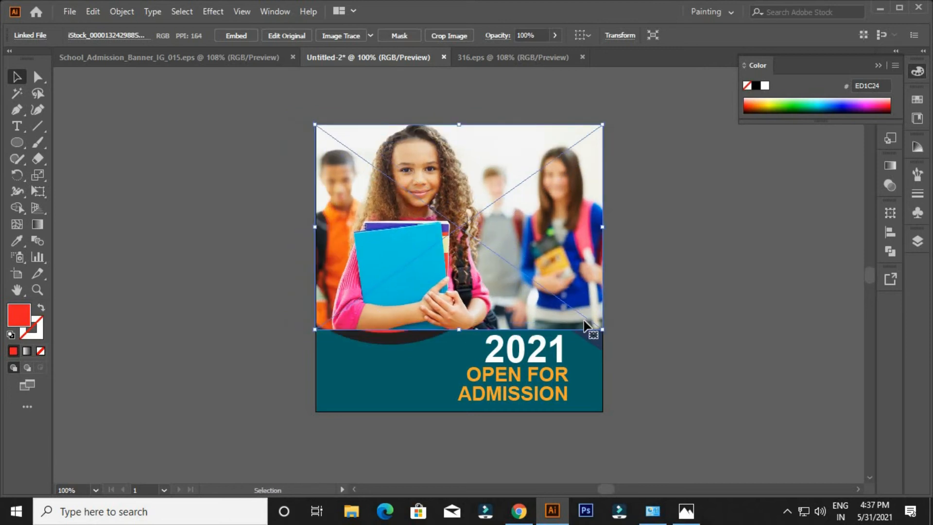
drag(605, 328, 607, 334)
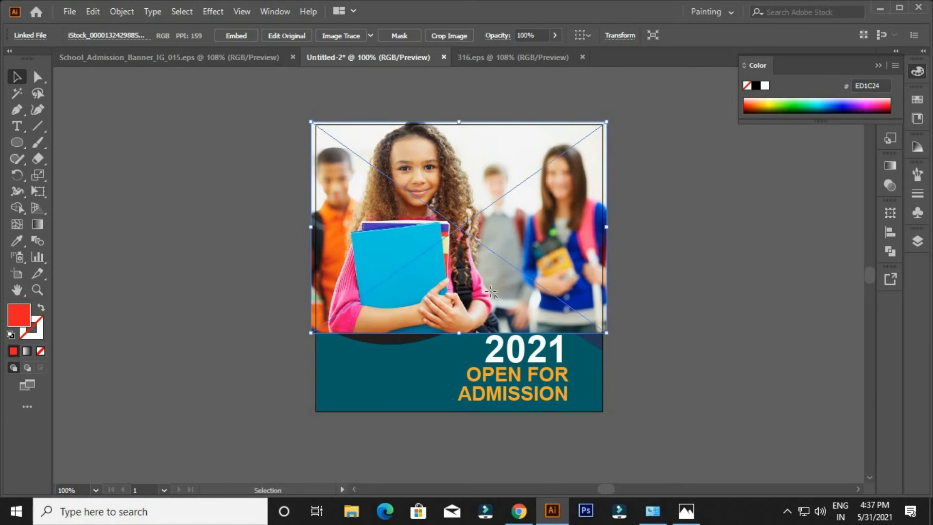
drag(489, 289, 488, 289)
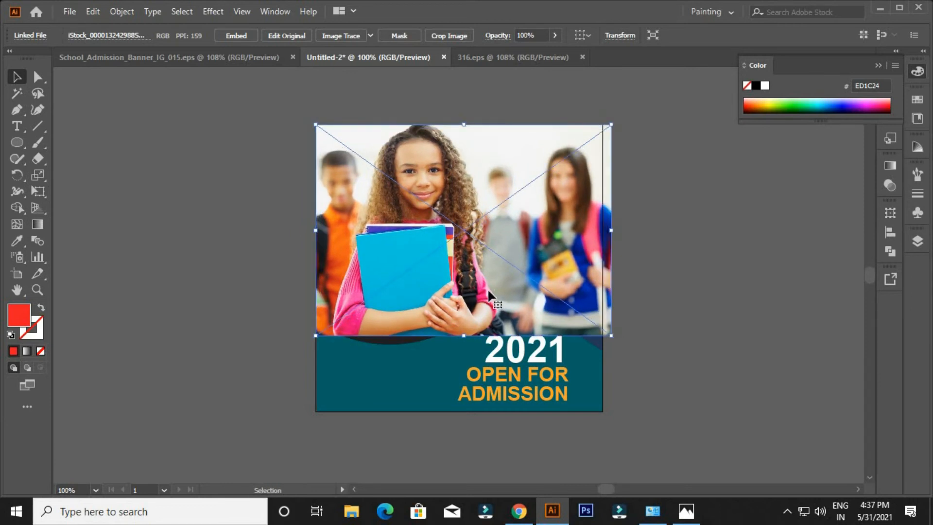